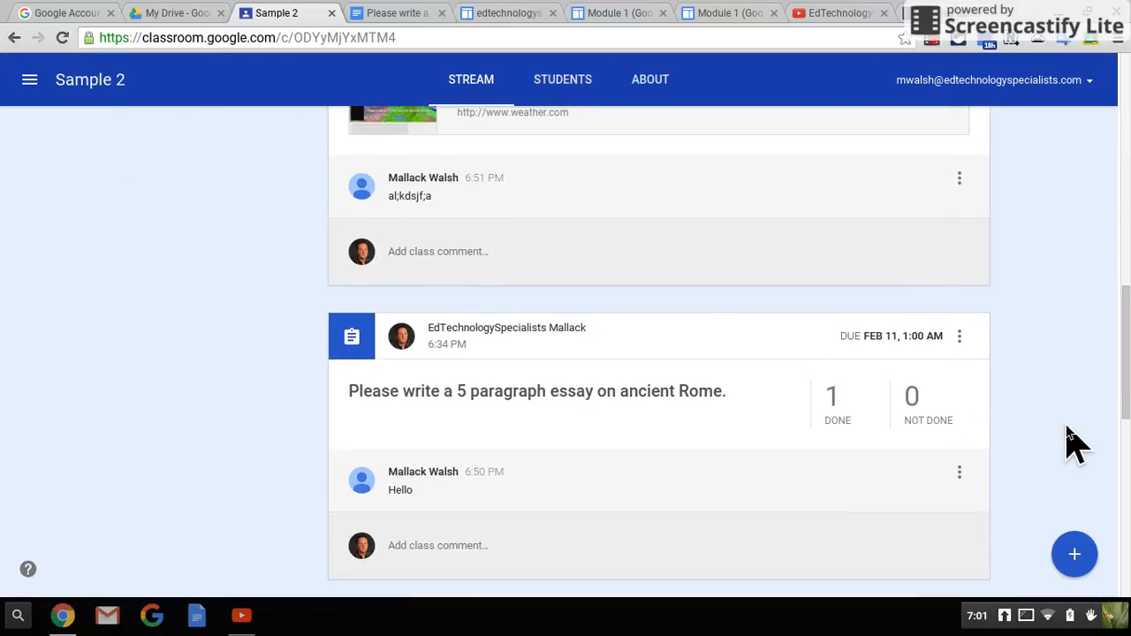
# Find the Sample Questions assignment in the class stream and view its attached Sandbox document.
pyautogui.scroll(-5, 1070, 442)
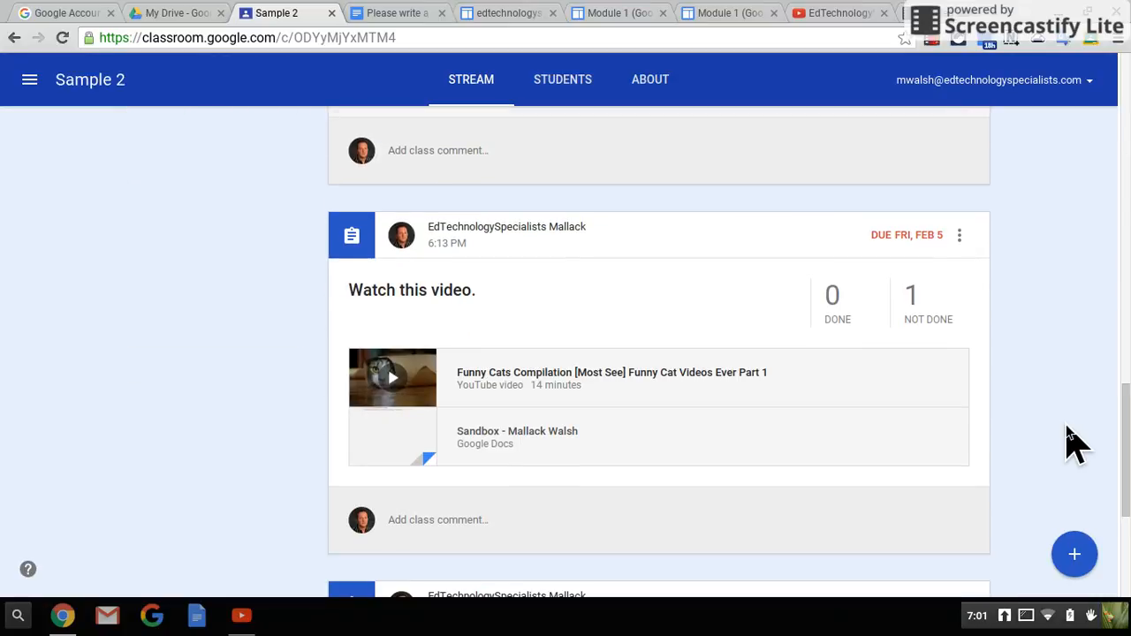
pyautogui.scroll(3, 1071, 442)
pyautogui.scroll(-7, 1071, 442)
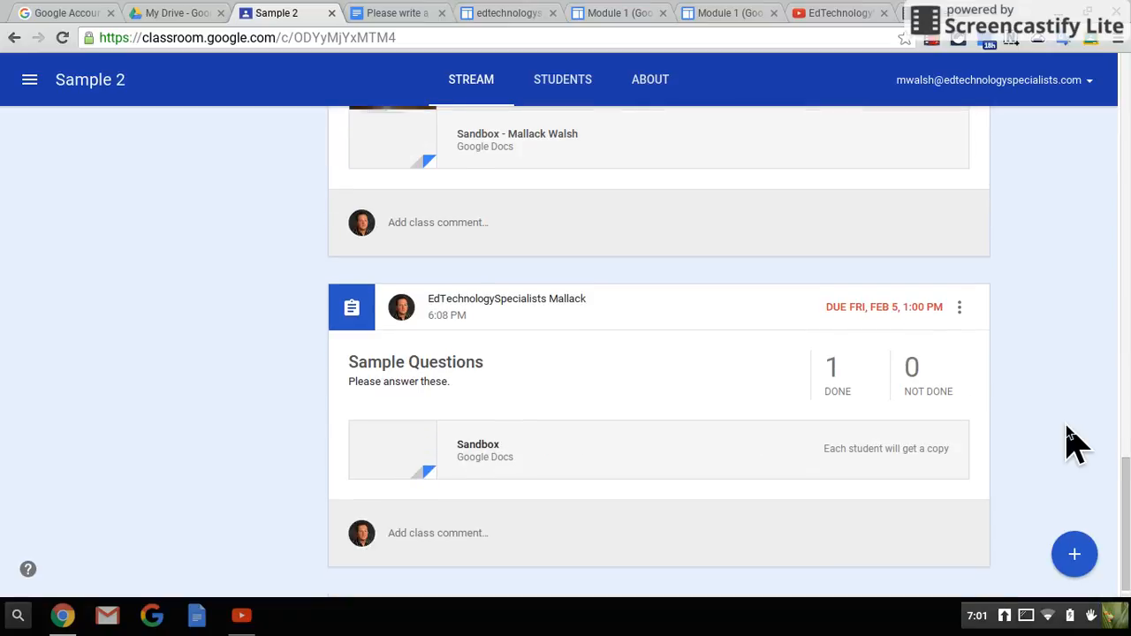
pyautogui.scroll(-1, 1067, 428)
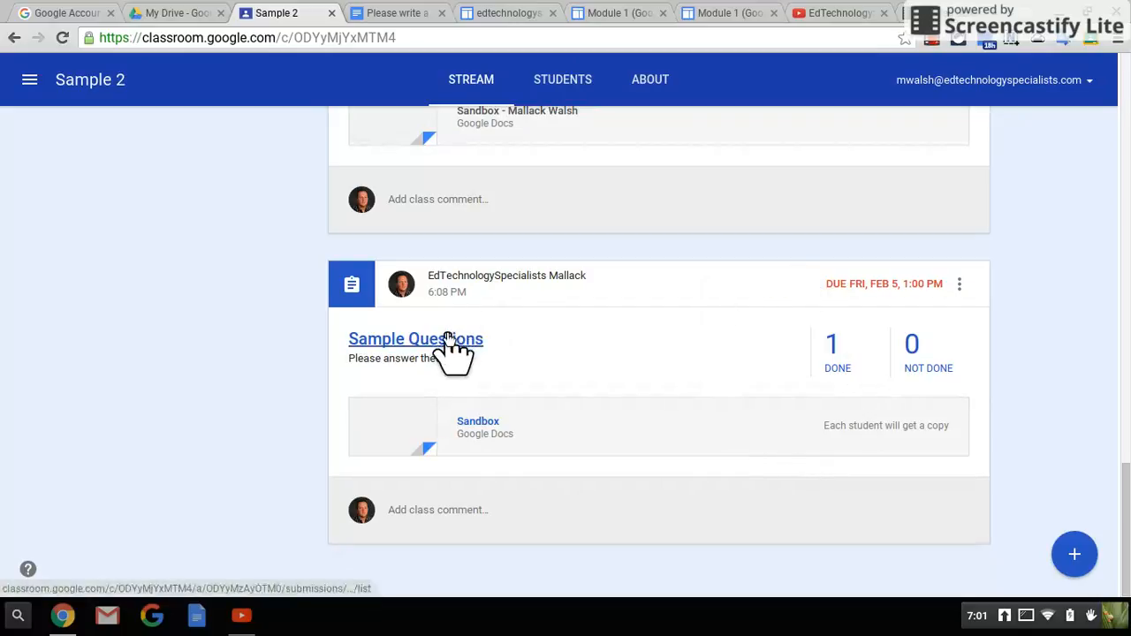
pyautogui.click(478, 424)
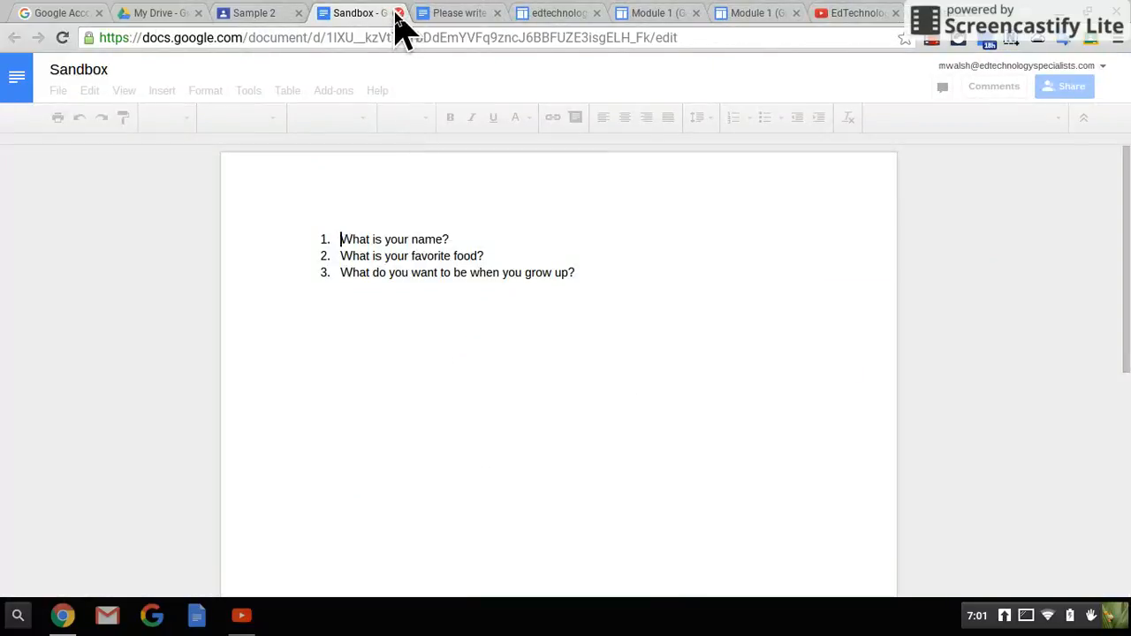
pyautogui.click(397, 13)
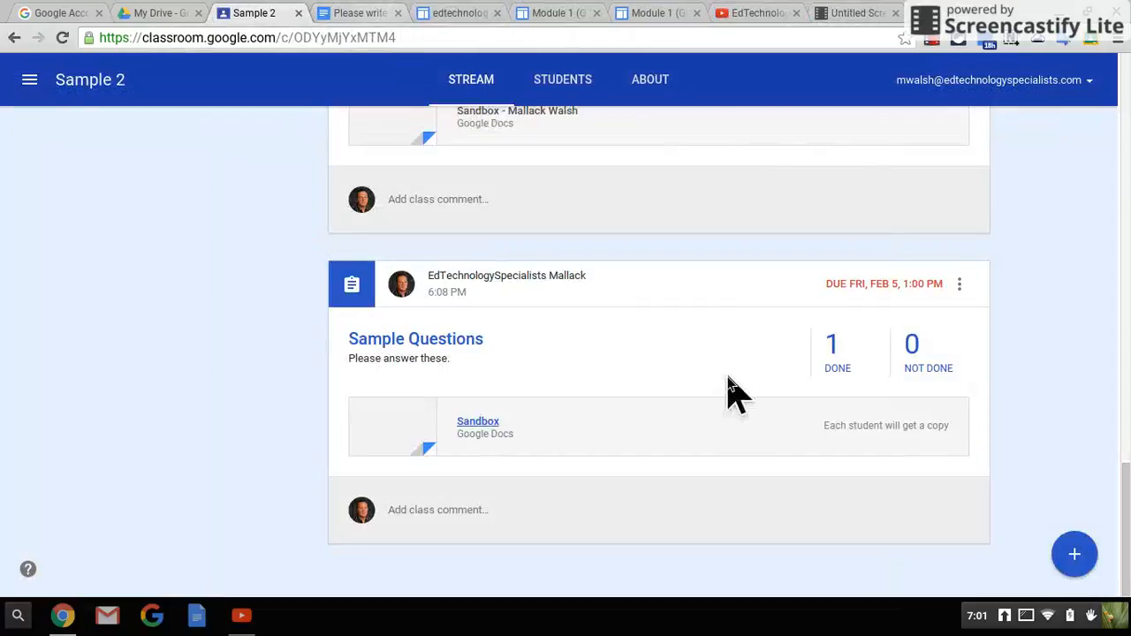
# Open the student work for the Sample Questions assignment and view the student's submitted Sandbox document.
pyautogui.click(459, 341)
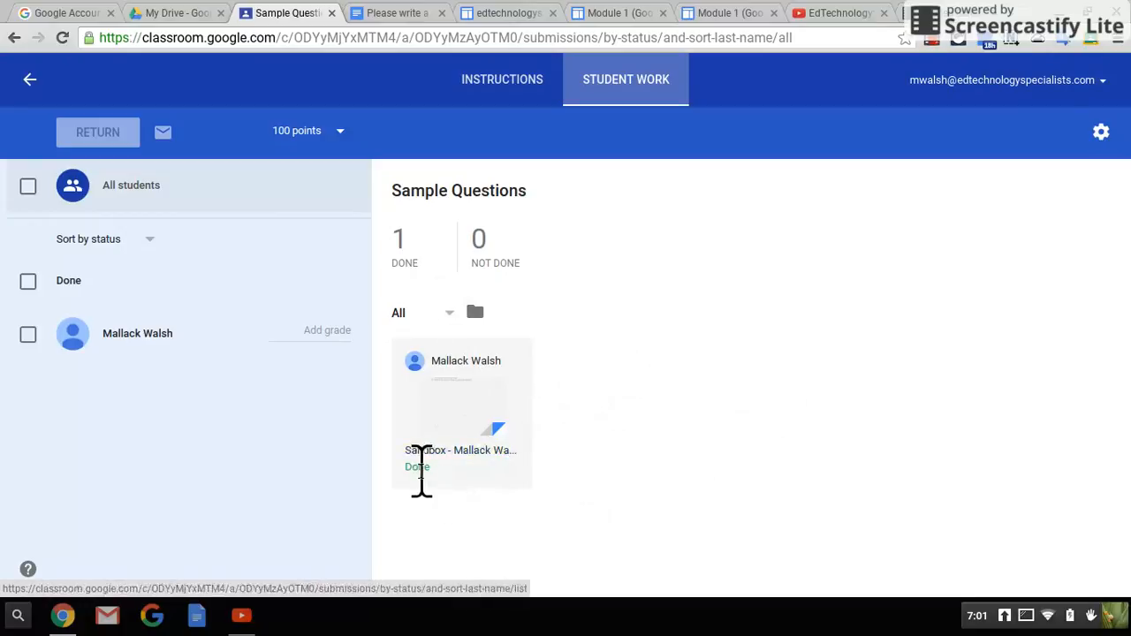
pyautogui.click(458, 410)
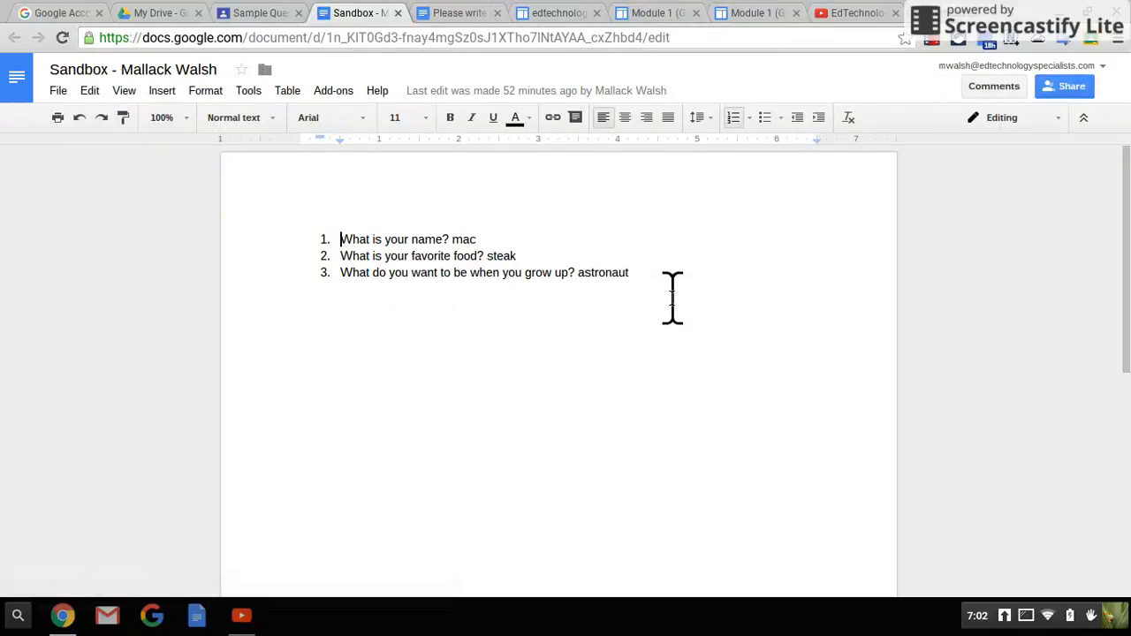
pyautogui.click(398, 13)
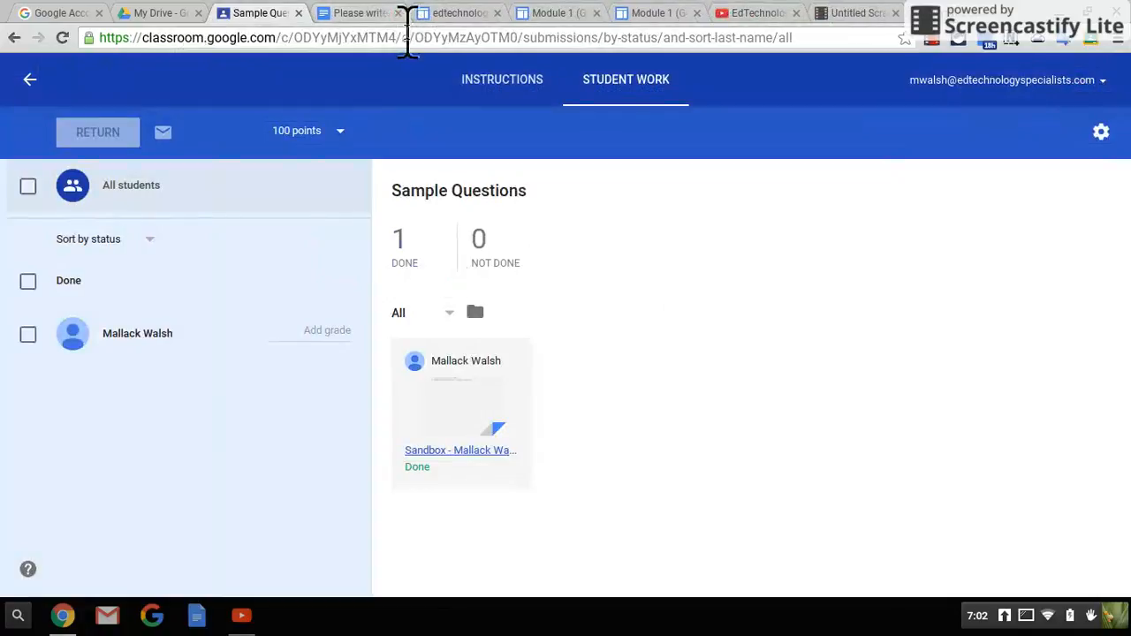
# Open the student's individual submission from the roster, viewing its document and the roster's sorting options.
pyautogui.click(137, 334)
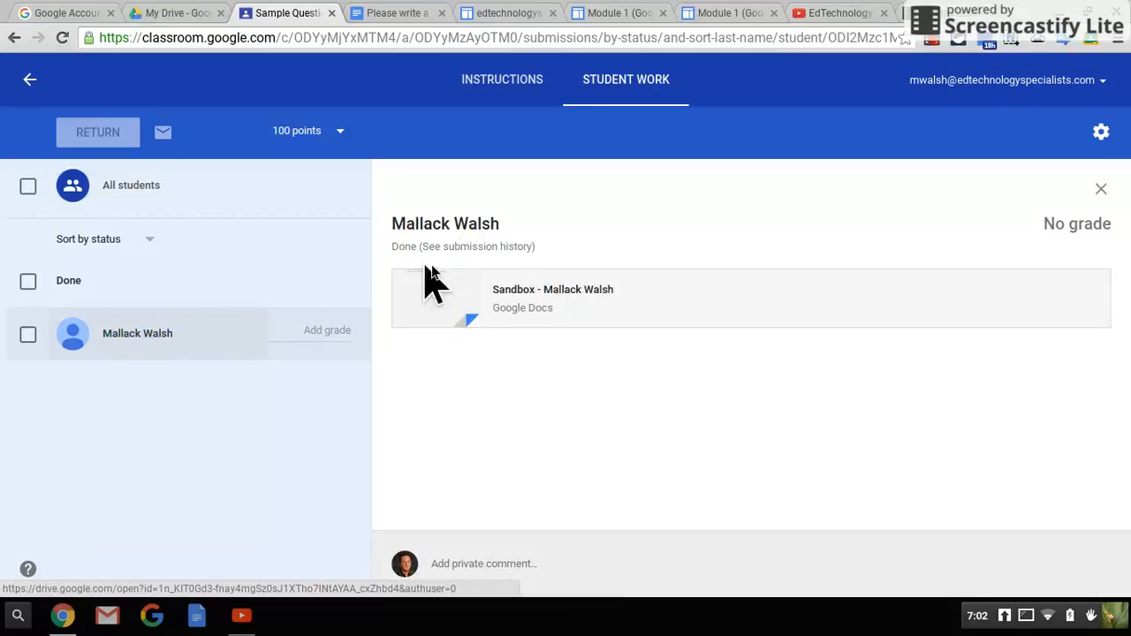
pyautogui.click(606, 291)
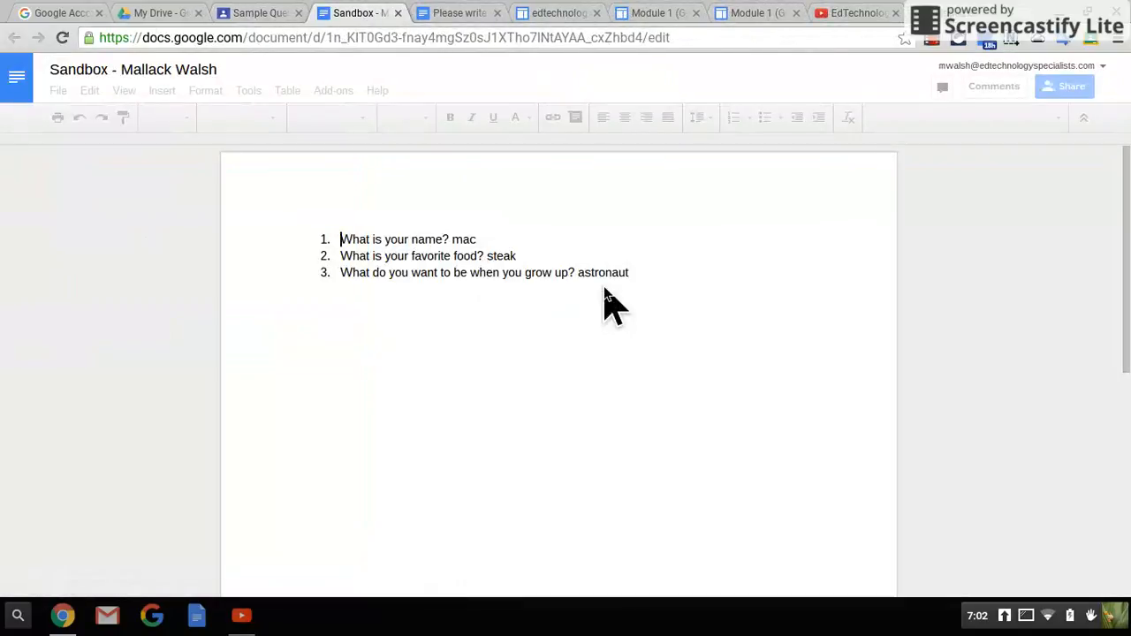
pyautogui.click(398, 13)
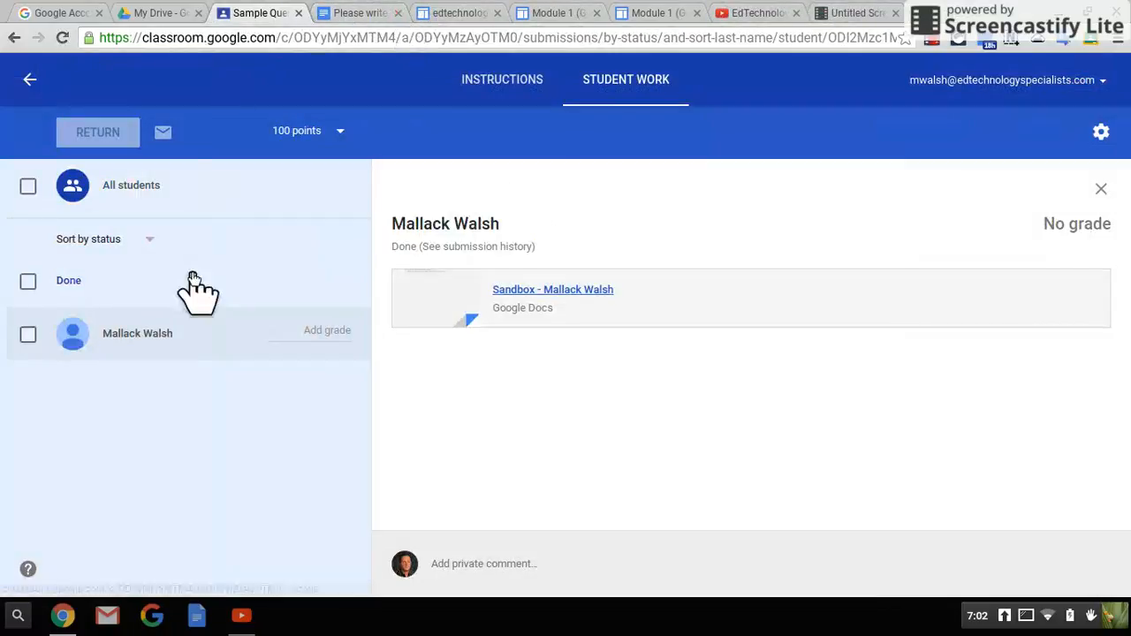
pyautogui.click(148, 240)
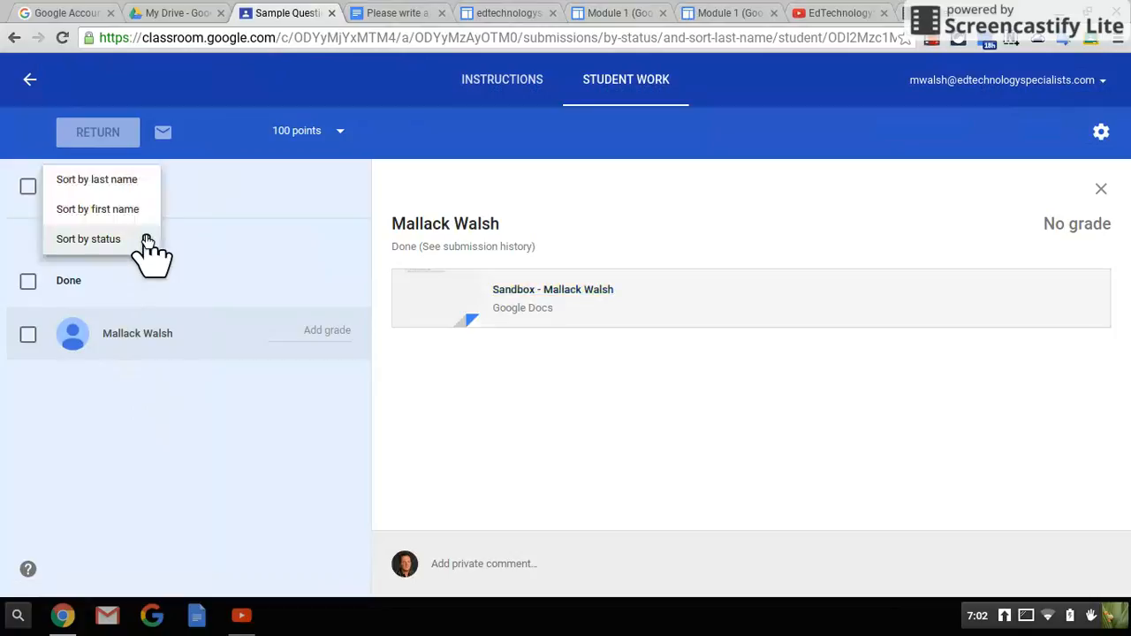
pyautogui.click(148, 240)
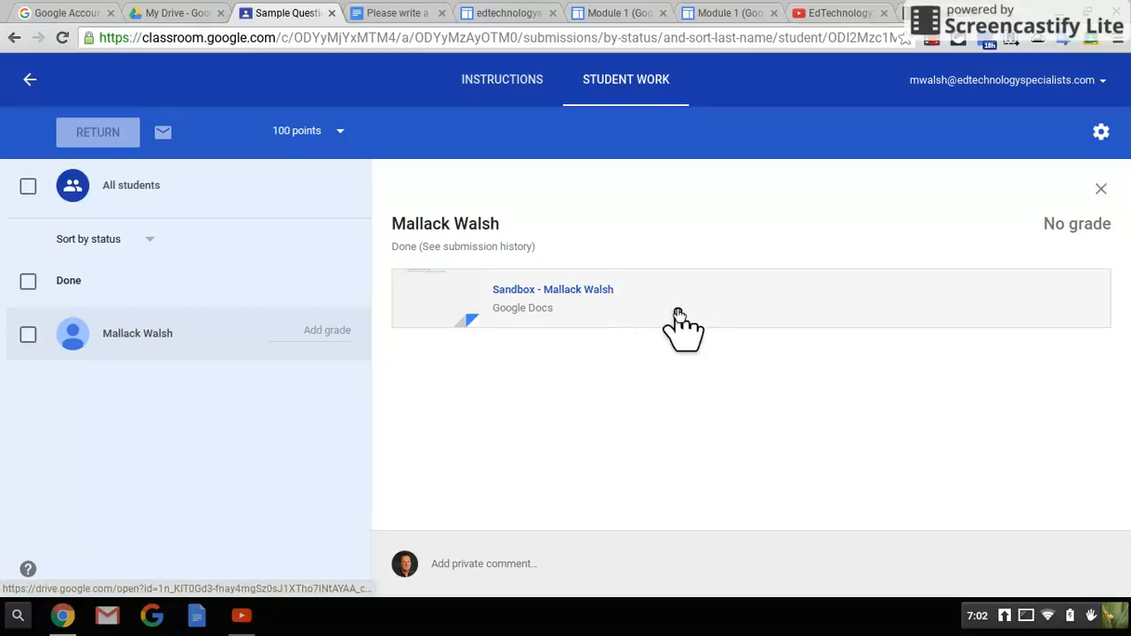
# Review the submitted Google Docs file again from the student's submission page and return to the submission.
pyautogui.click(559, 307)
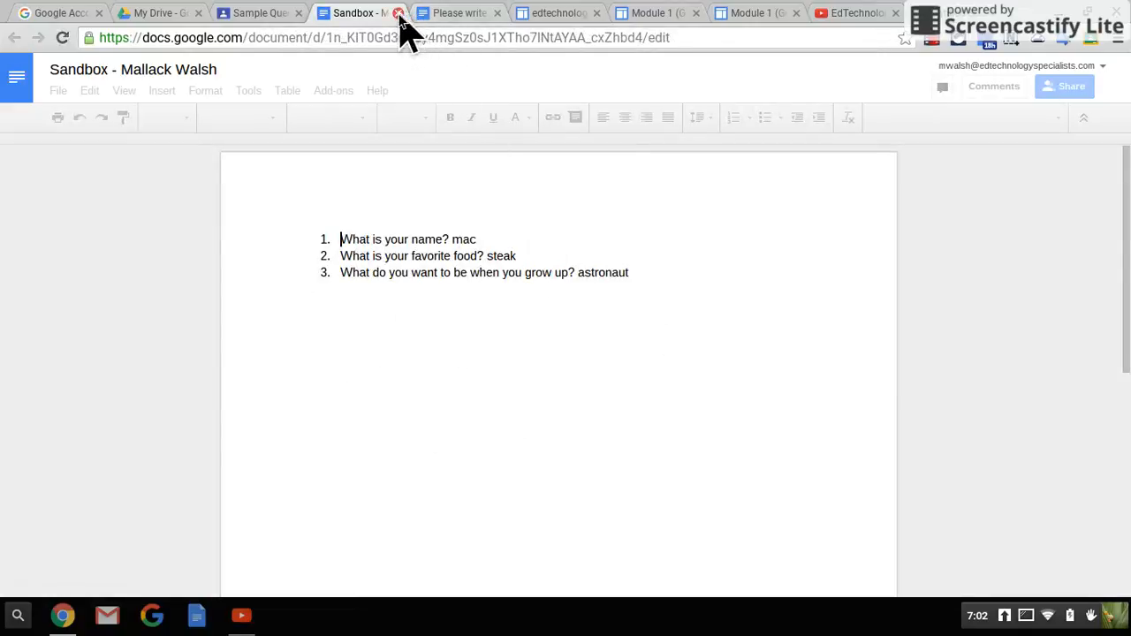
pyautogui.click(398, 14)
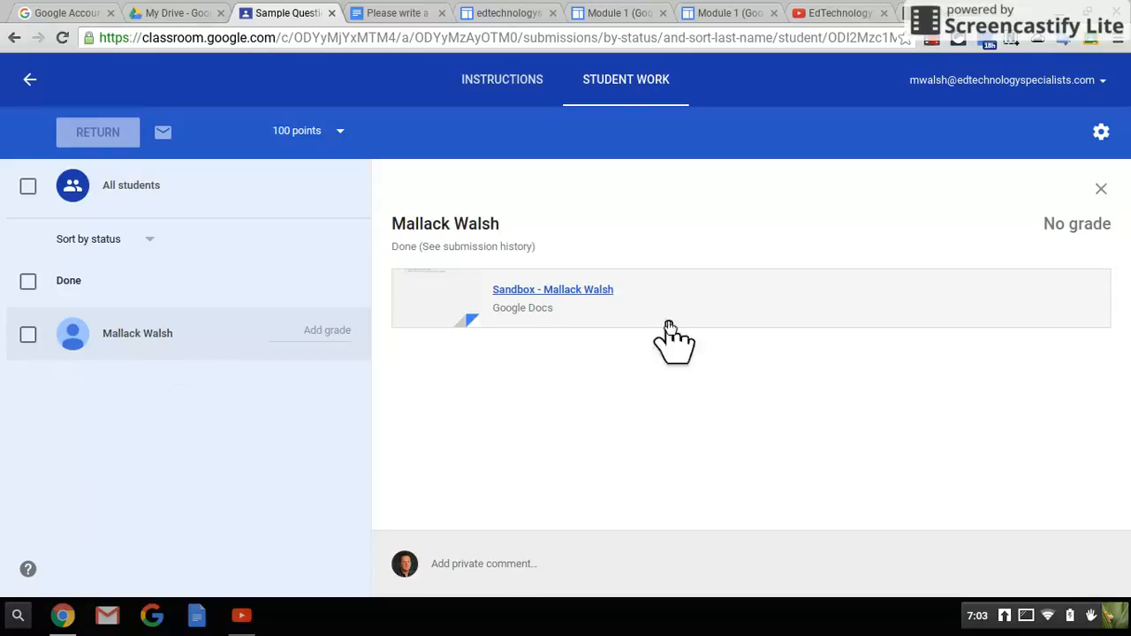
pyautogui.click(592, 292)
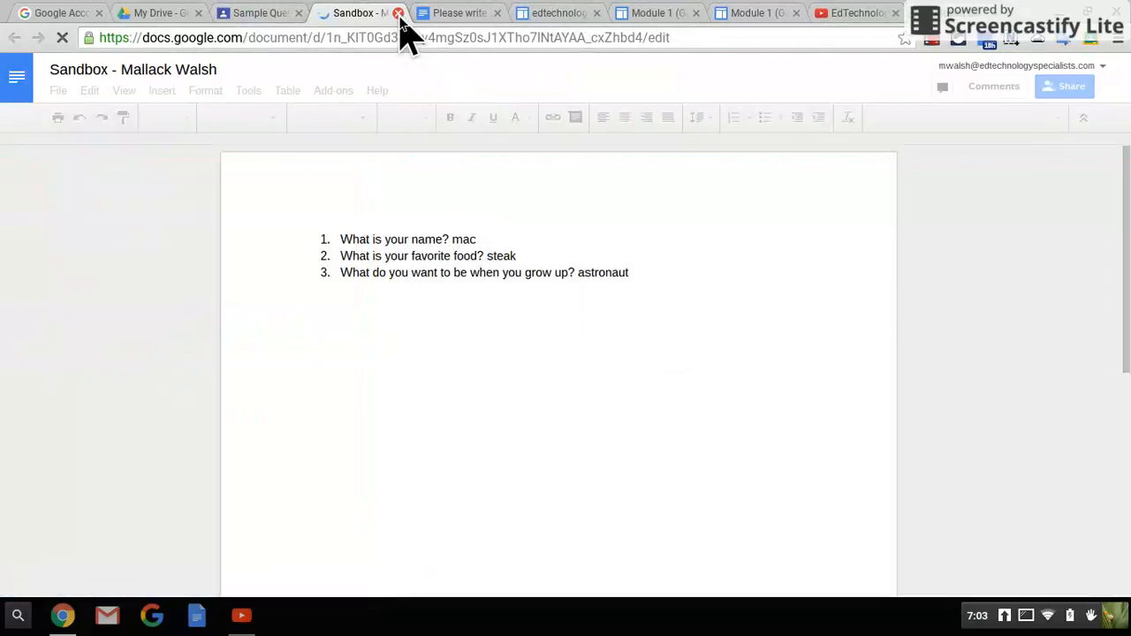
pyautogui.click(399, 13)
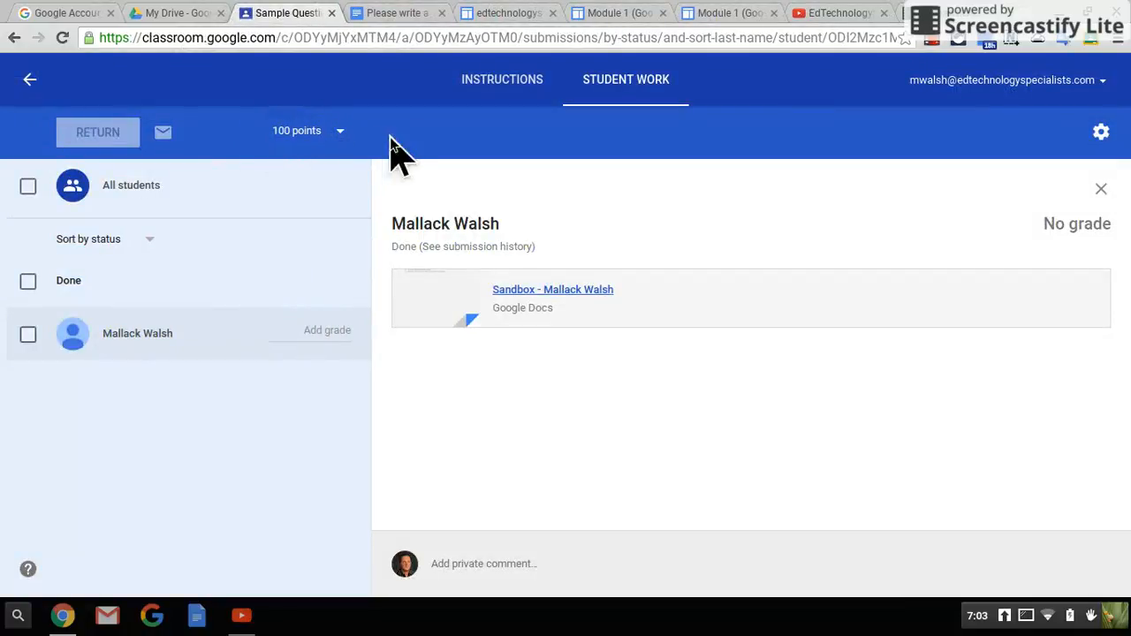
# Set the assignment's point value to 25 and confirm the update.
pyautogui.click(322, 129)
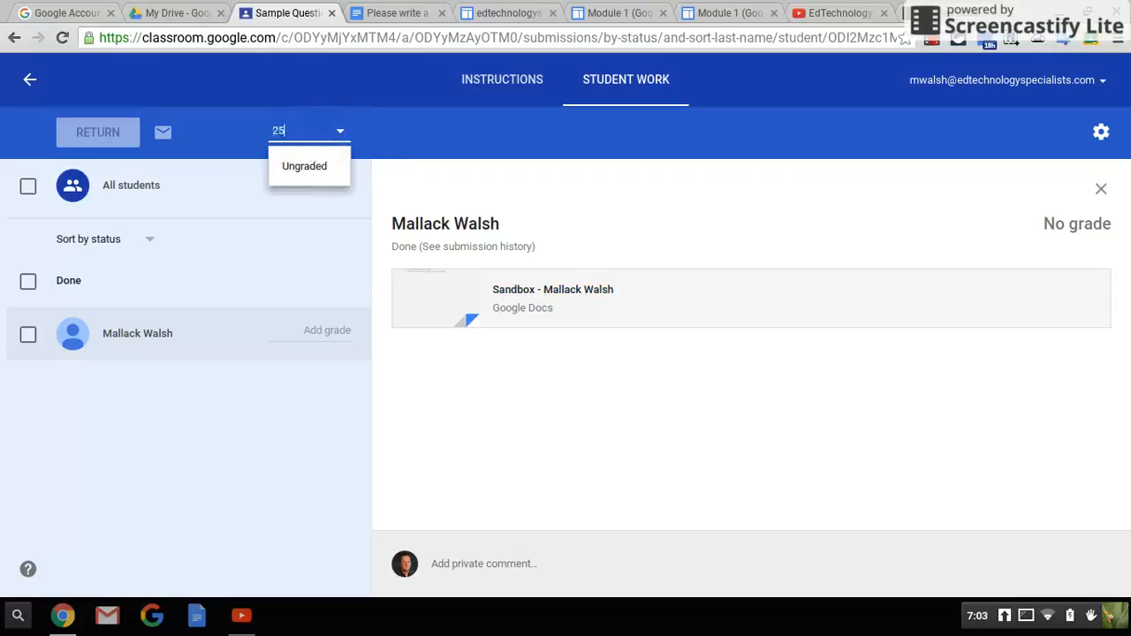
pyautogui.press('Return')
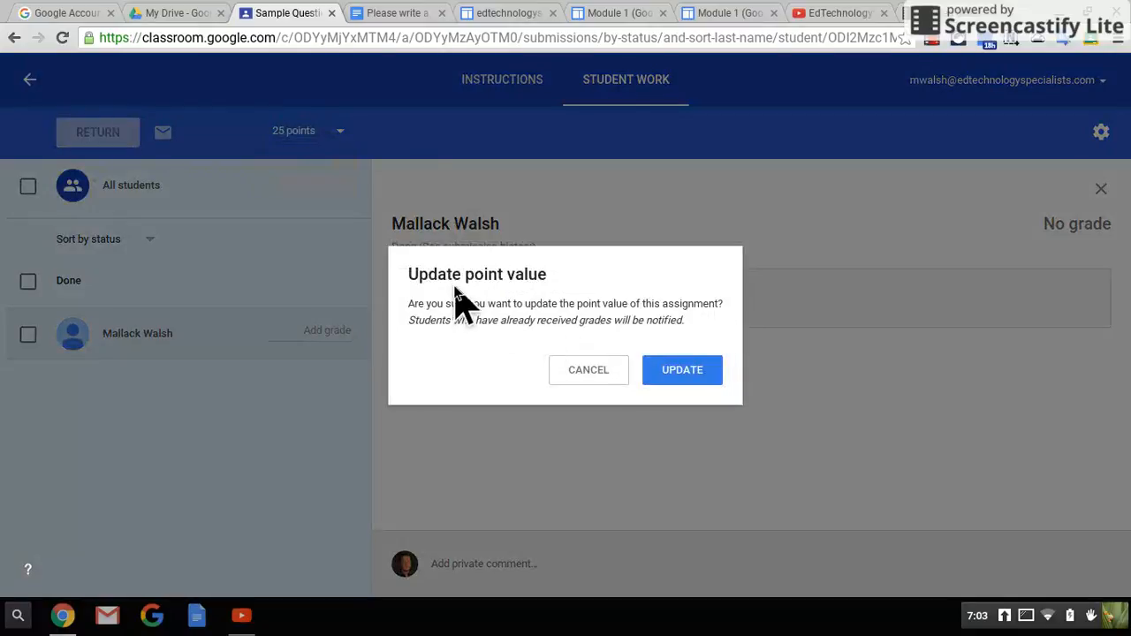
pyautogui.click(684, 369)
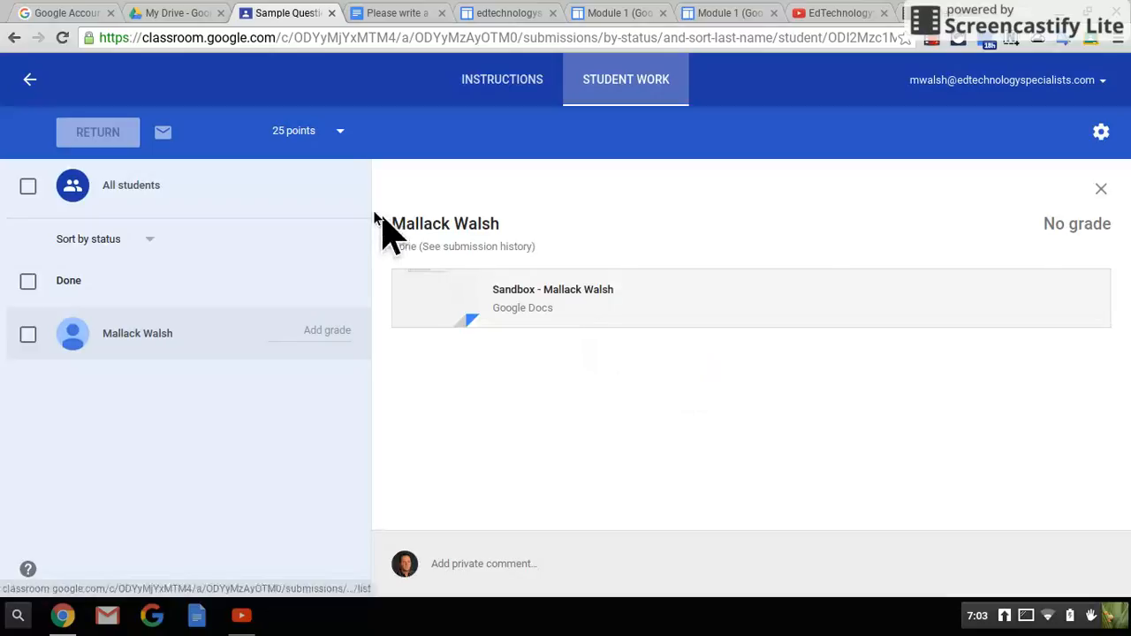
# Set the assignment's point value back to 100, confirm the update and look at the Ungraded option.
pyautogui.click(339, 128)
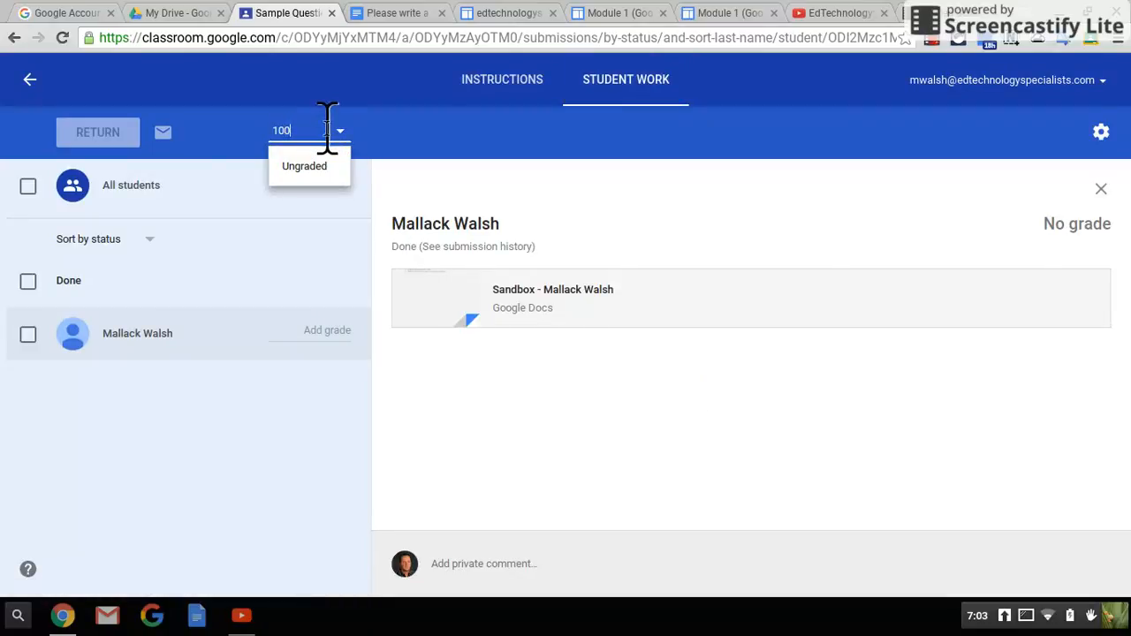
pyautogui.press('Return')
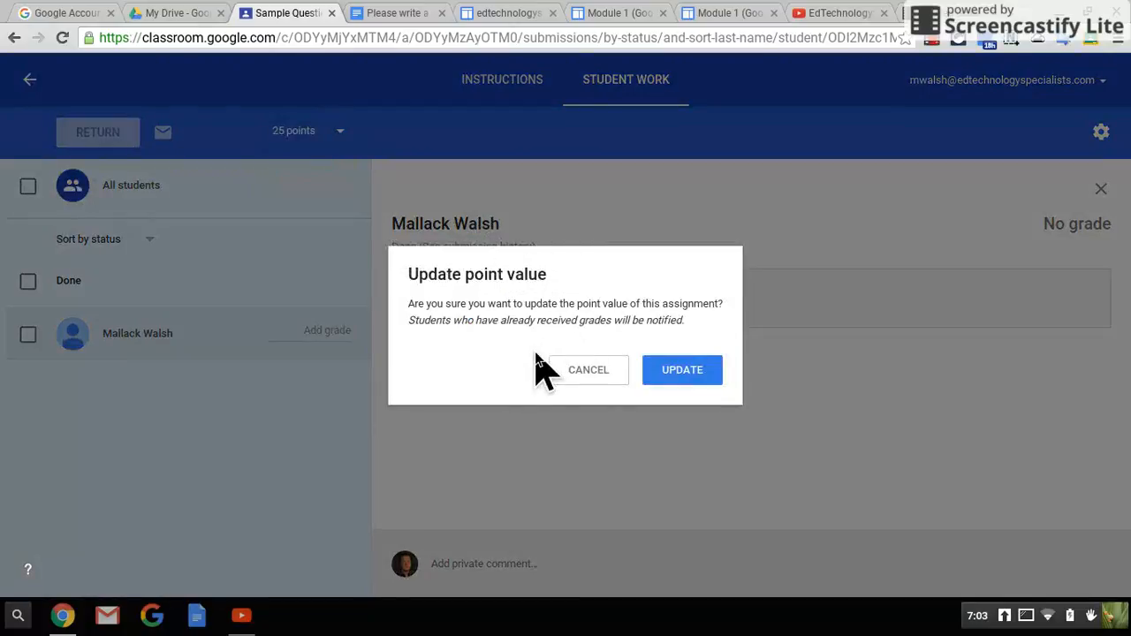
pyautogui.click(680, 375)
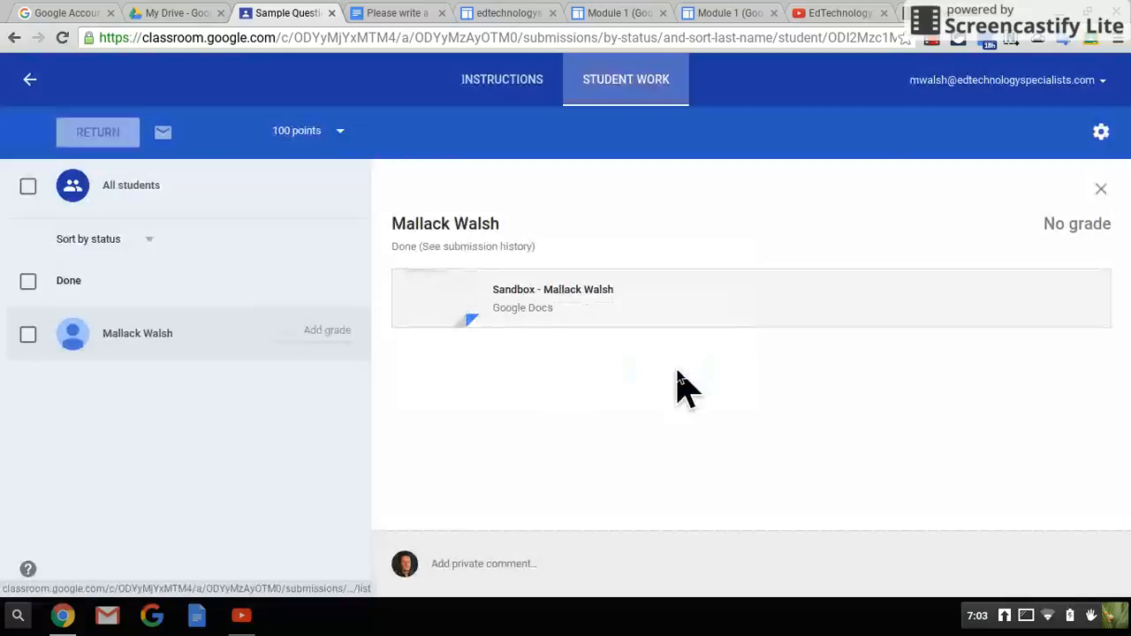
pyautogui.click(345, 134)
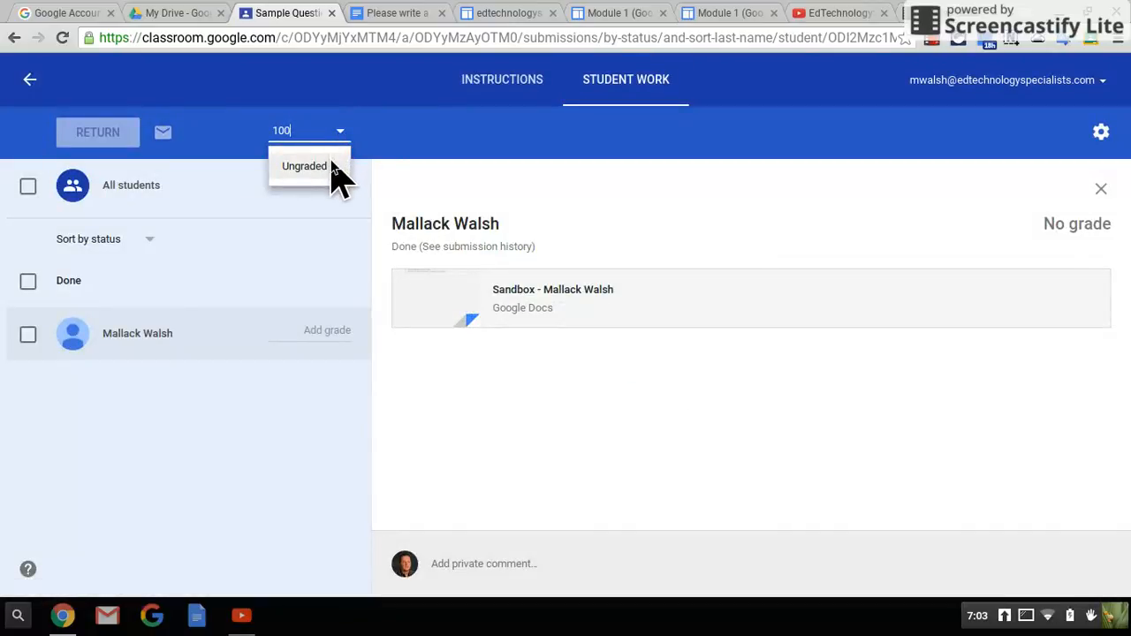
pyautogui.click(375, 146)
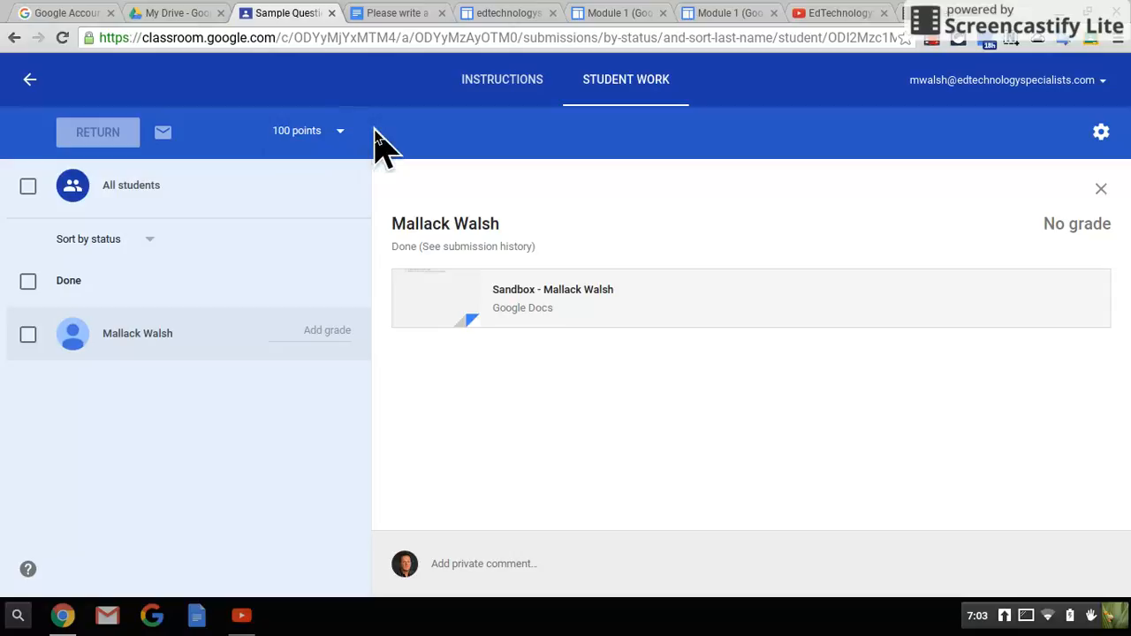
# Enter a grade of 55 out of 100 for the student's submission.
pyautogui.click(315, 328)
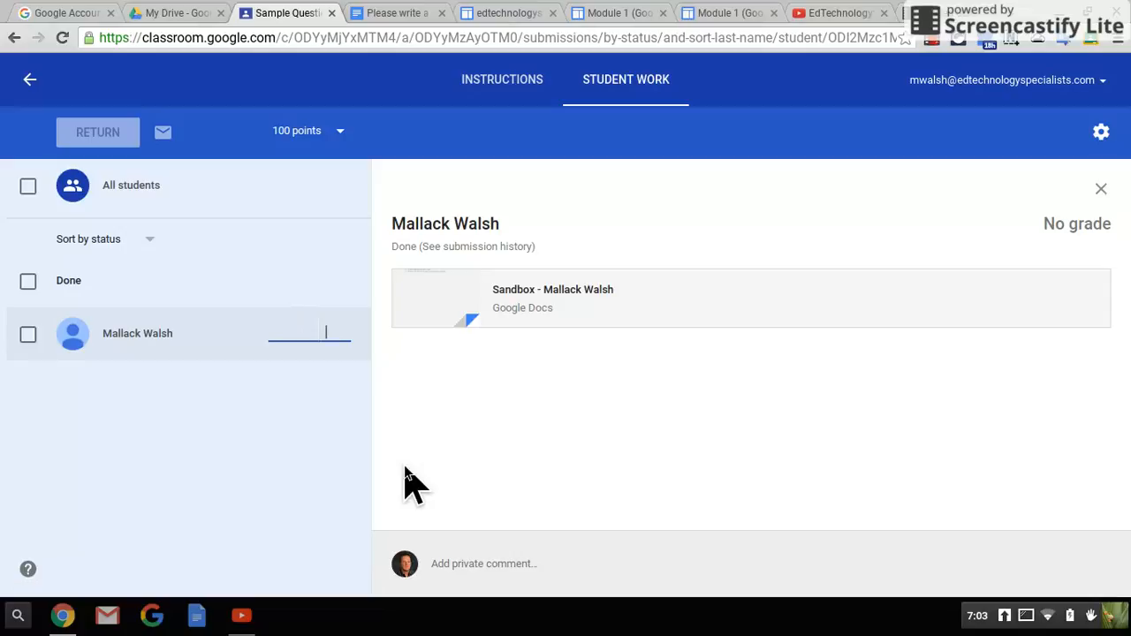
pyautogui.write('55')
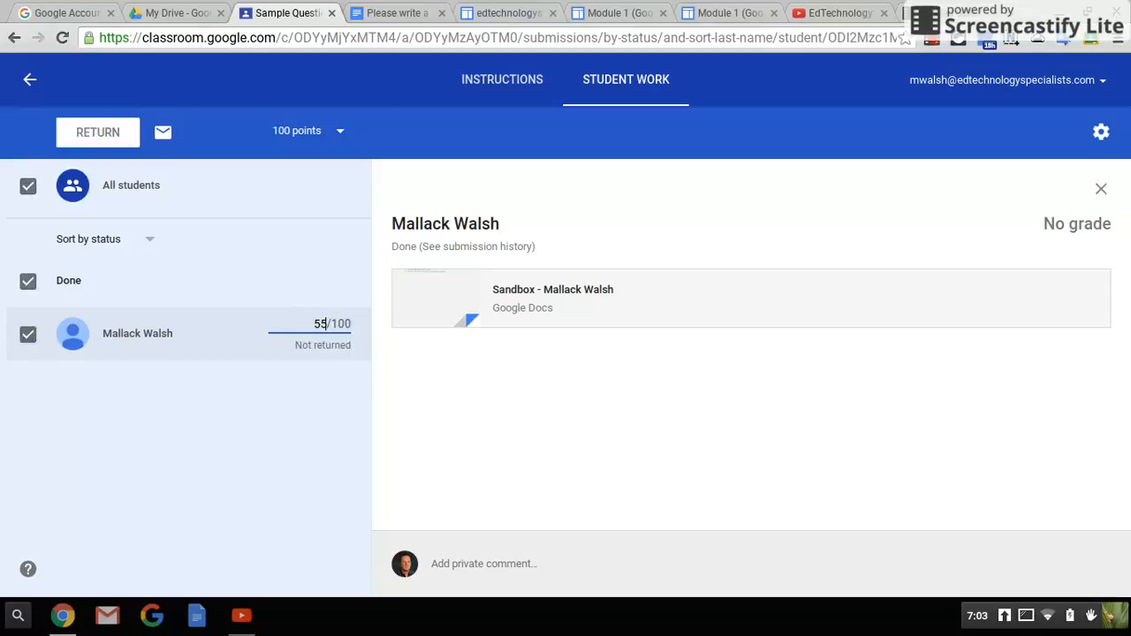
pyautogui.press('Return')
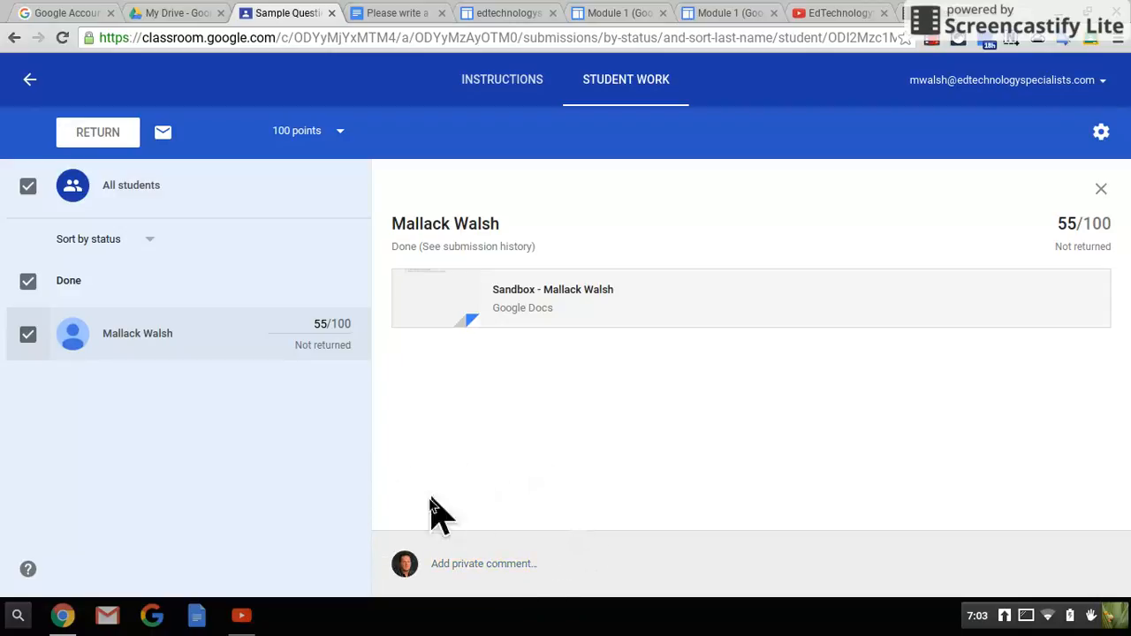
# Draft the private comment "This assignment is terrible, but I expected that." on the student's submission.
pyautogui.click(526, 563)
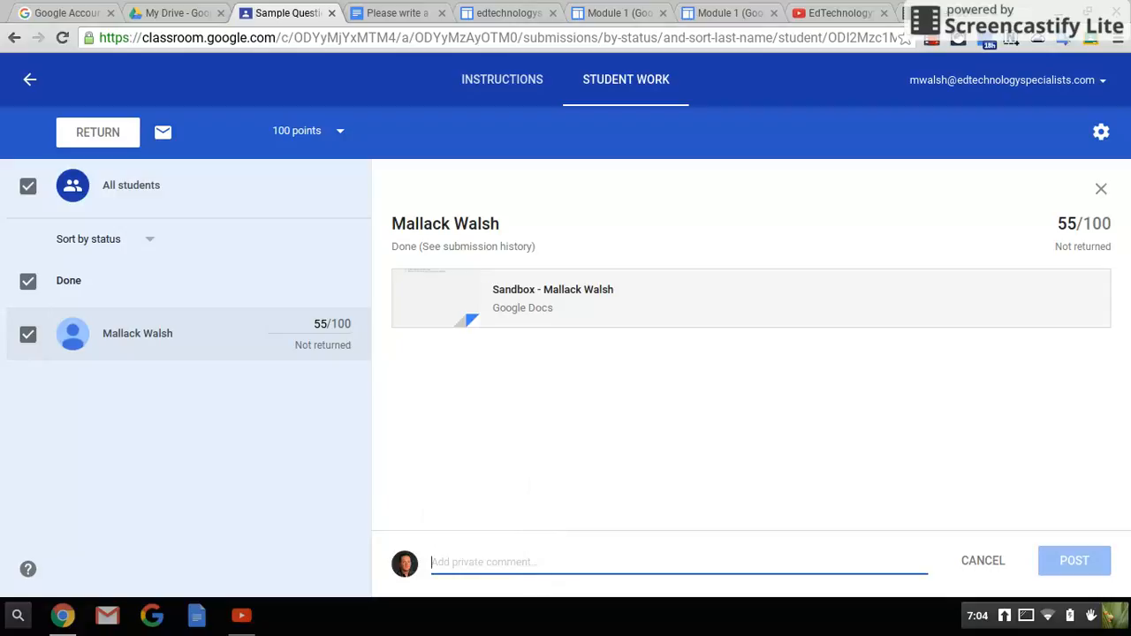
pyautogui.write('This assignment is terrible, but I e')
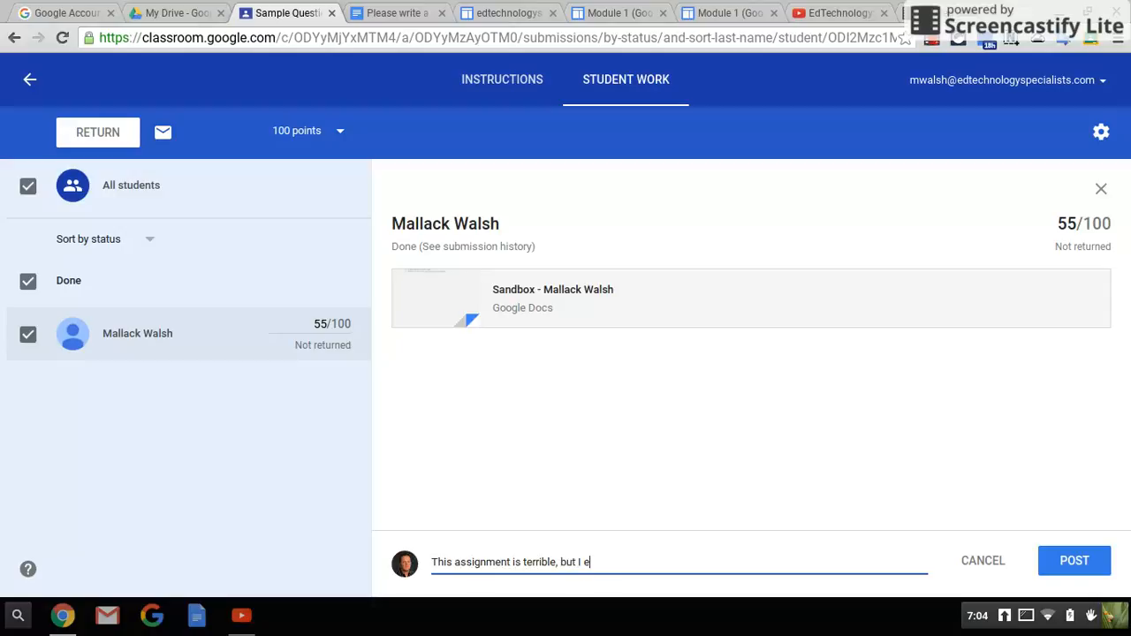
pyautogui.write('.')
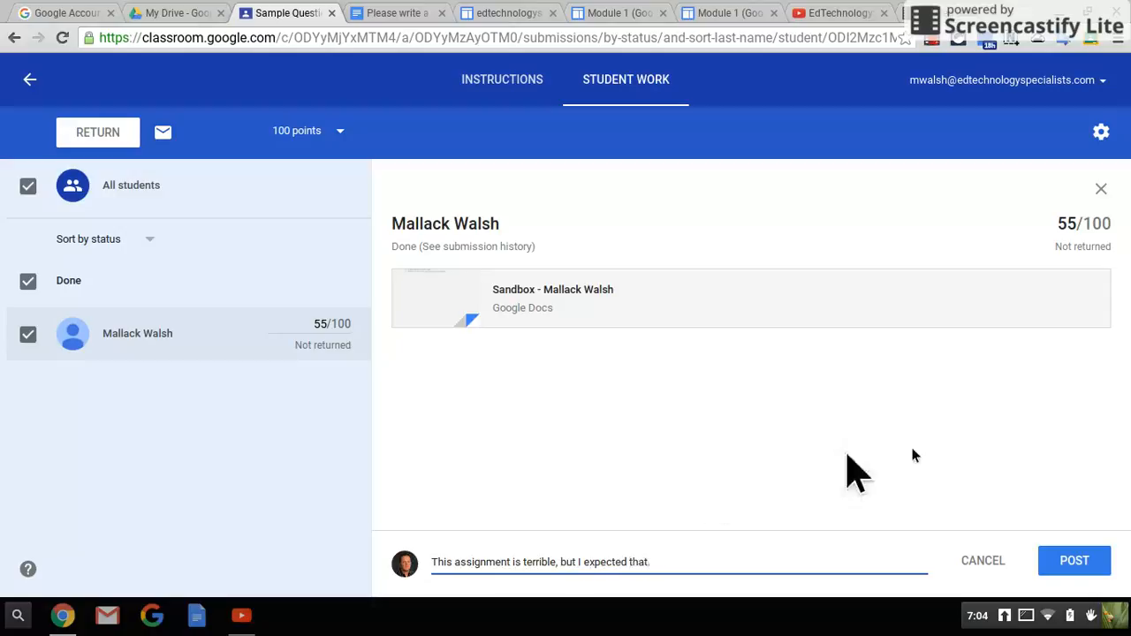
# Replace the drafted private comment with "Try harder." and post it to the student.
pyautogui.moveTo(755, 548); pyautogui.dragTo(487, 568)
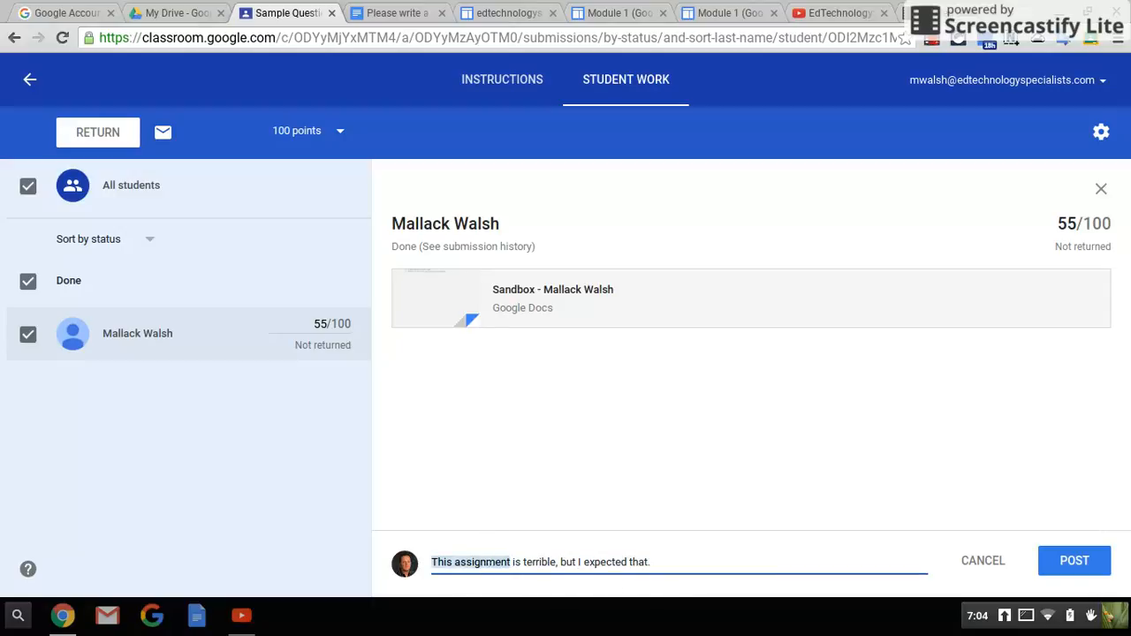
pyautogui.press('BackSpace')
pyautogui.tripleClick(517, 562)
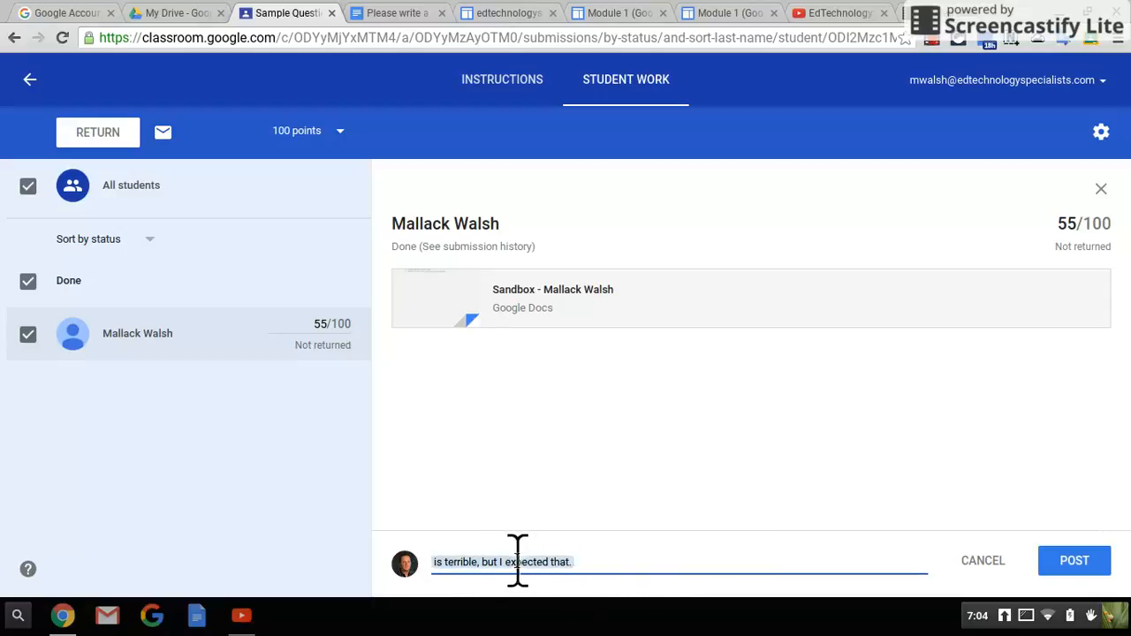
pyautogui.write('Try harder.')
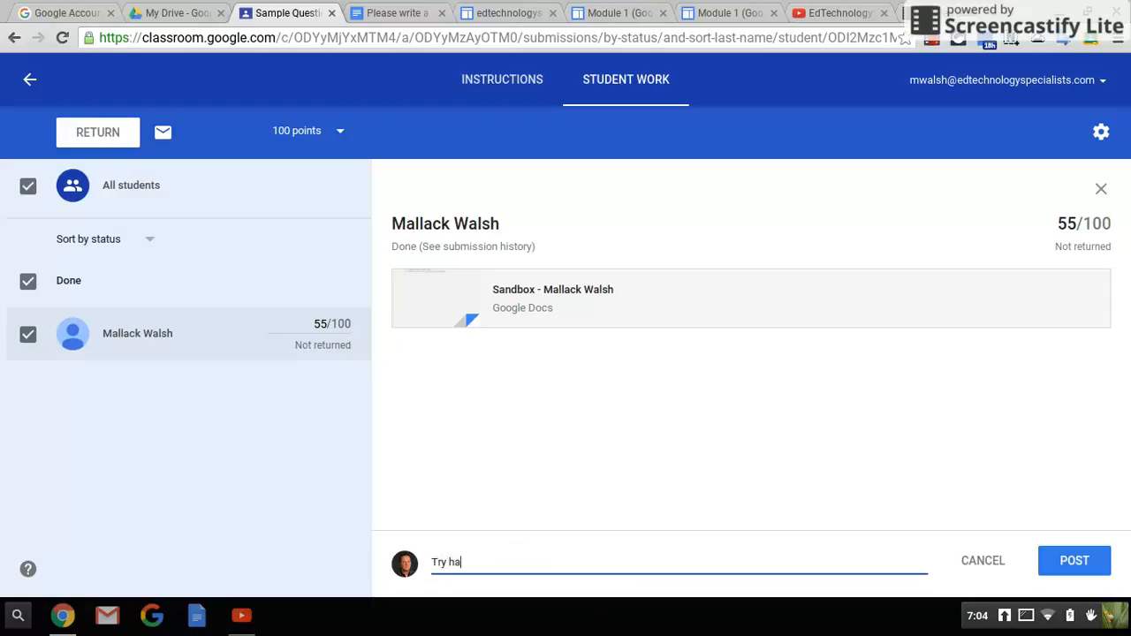
pyautogui.click(1074, 562)
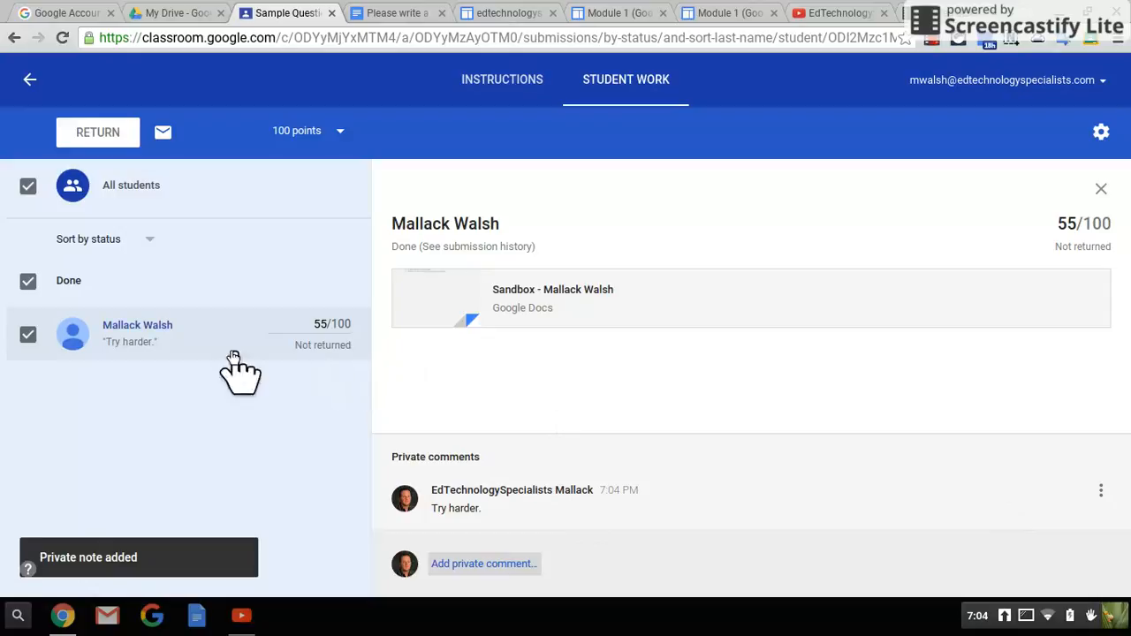
# Select the student's completed submission and return it with its grade, without adding another private comment.
pyautogui.click(29, 335)
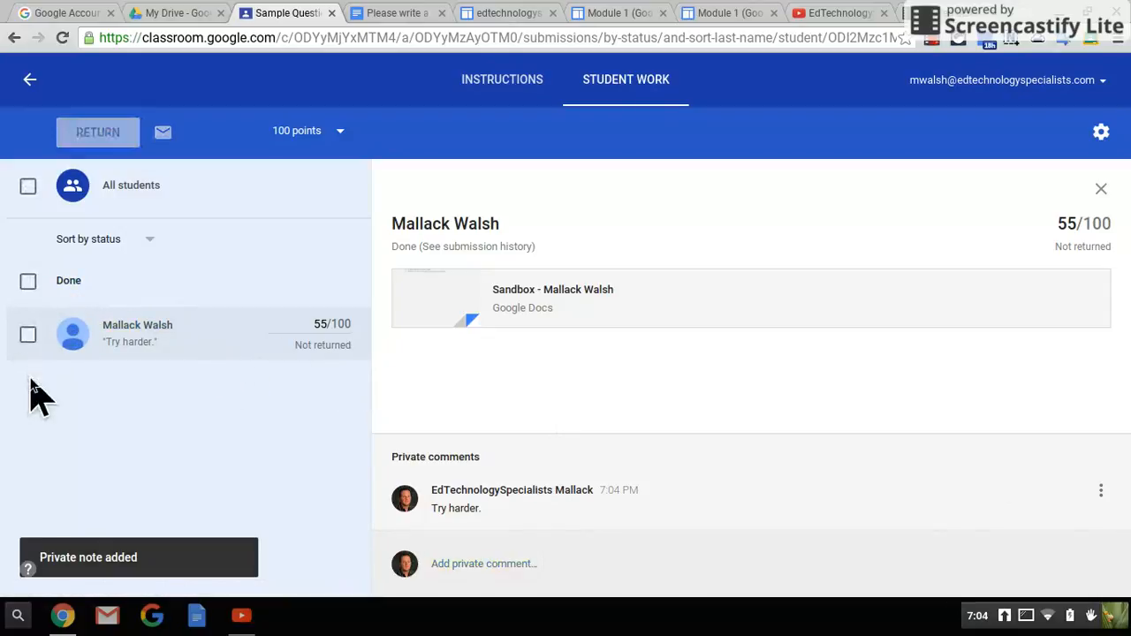
pyautogui.click(28, 282)
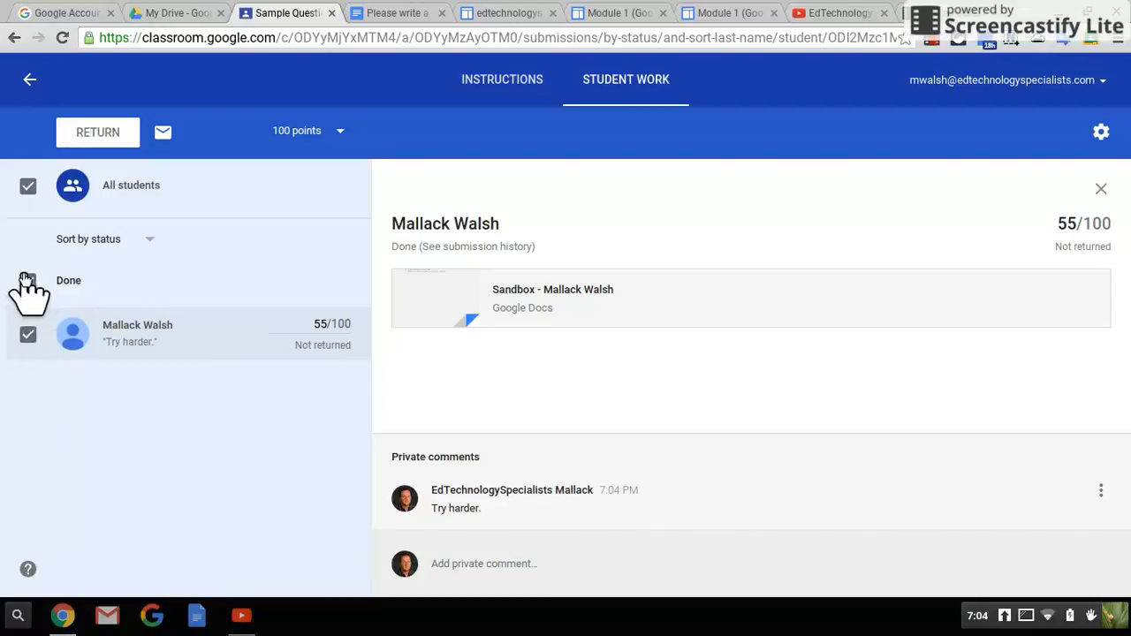
pyautogui.click(28, 335)
pyautogui.click(29, 336)
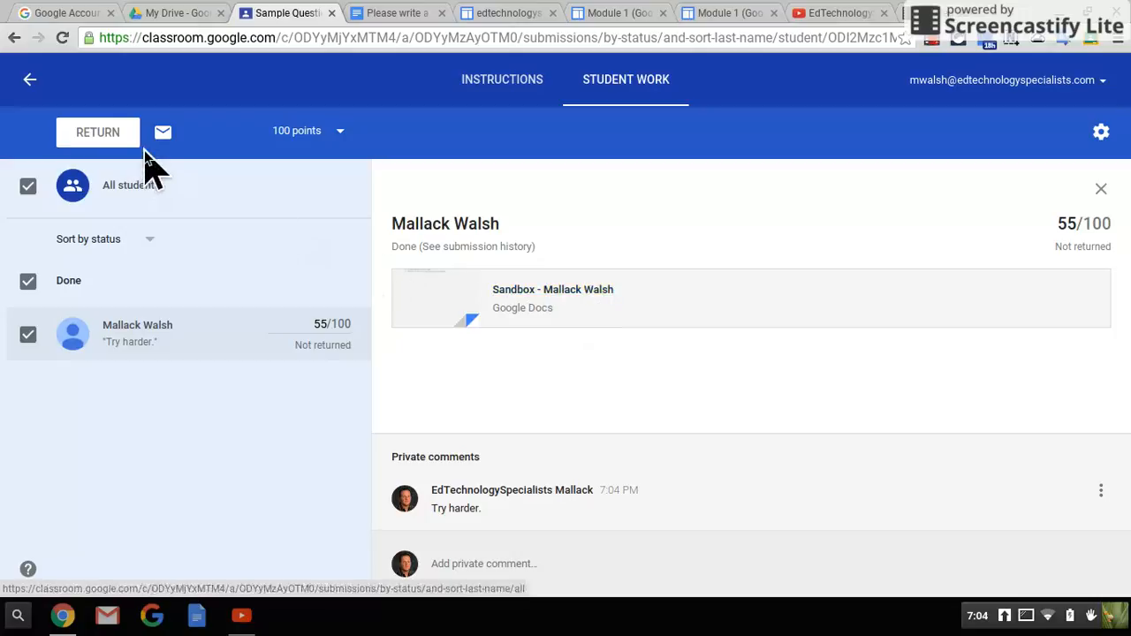
pyautogui.click(114, 146)
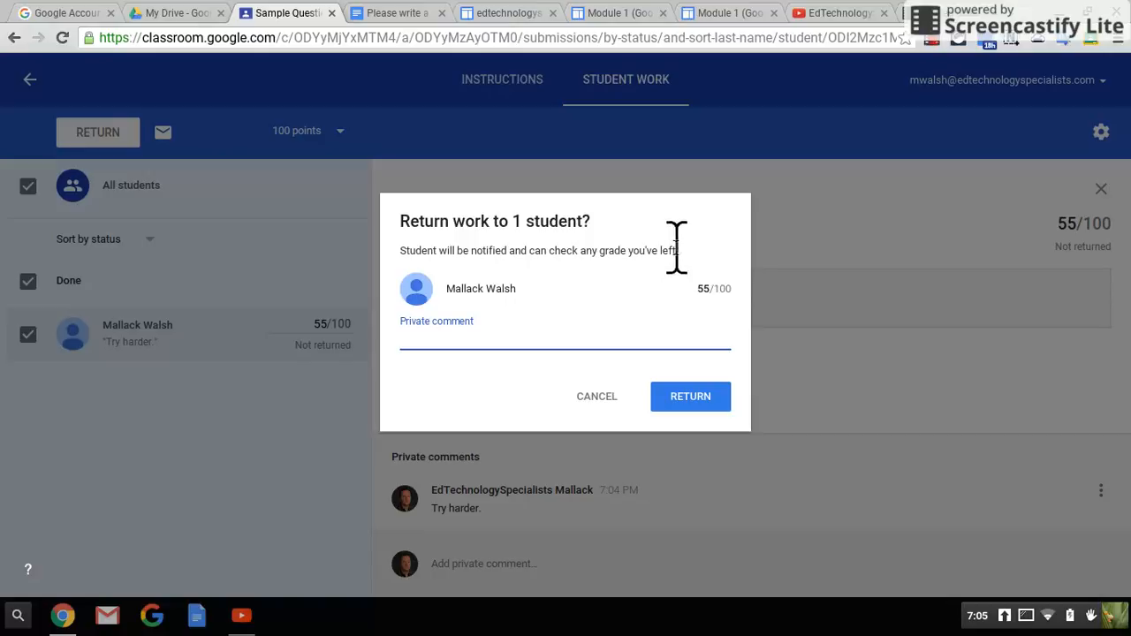
pyautogui.click(680, 398)
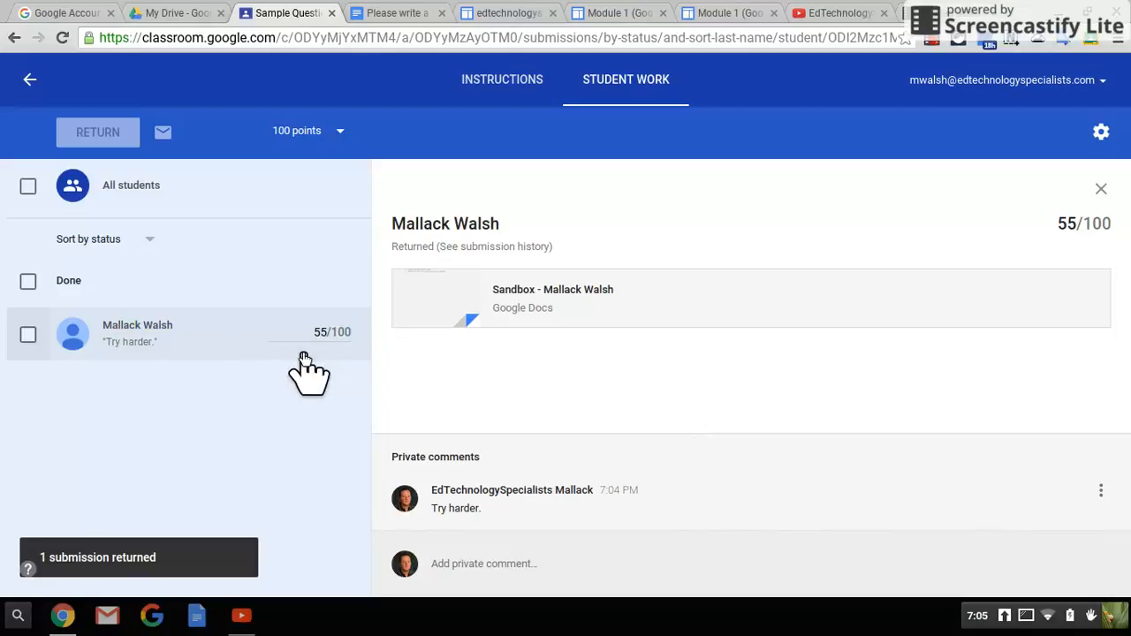
# Look at the sorting options for the student list and view the overview of all students' Sample Questions work.
pyautogui.click(147, 240)
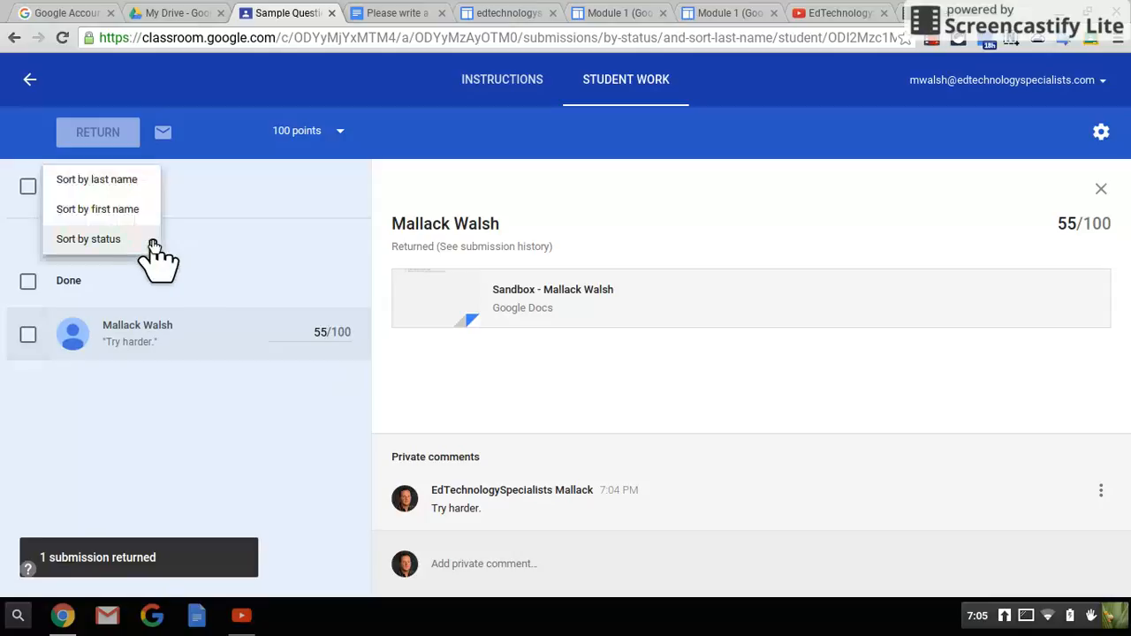
pyautogui.click(276, 258)
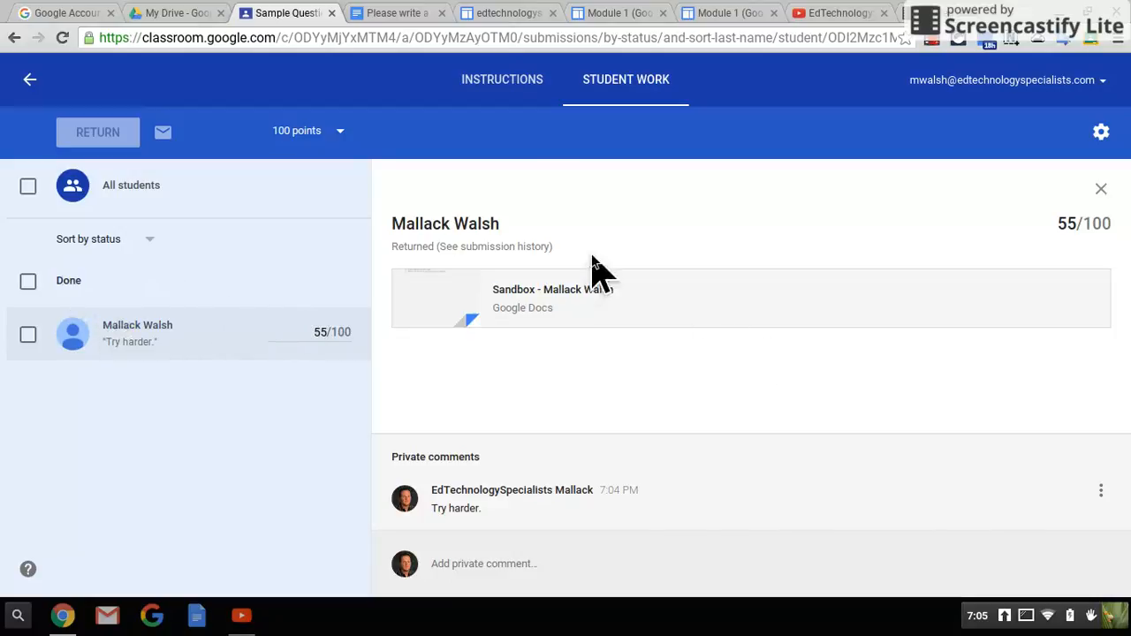
pyautogui.click(124, 189)
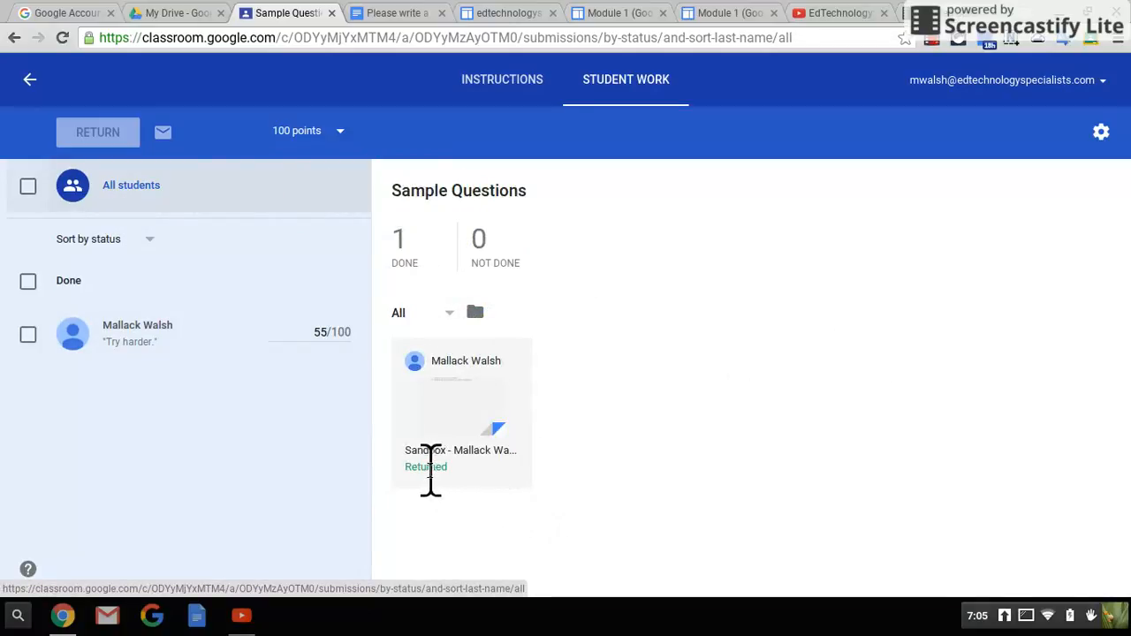
# Switch to the student's browser window with the Sample 2 class and maximize it.
pyautogui.click(1091, 14)
pyautogui.click(791, 22)
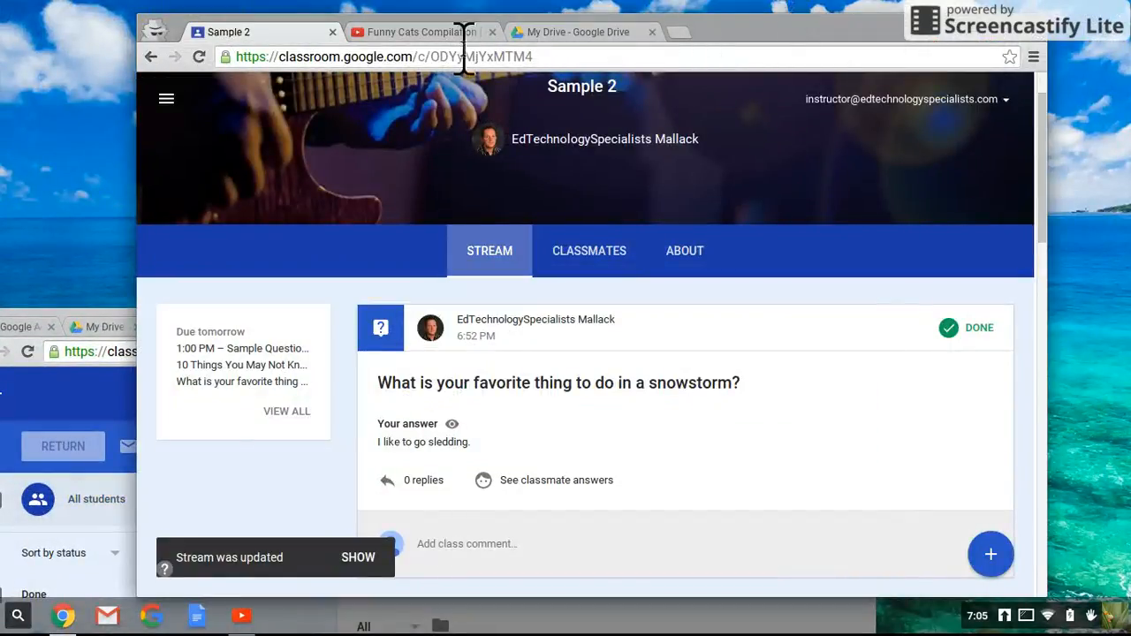
pyautogui.click(1014, 27)
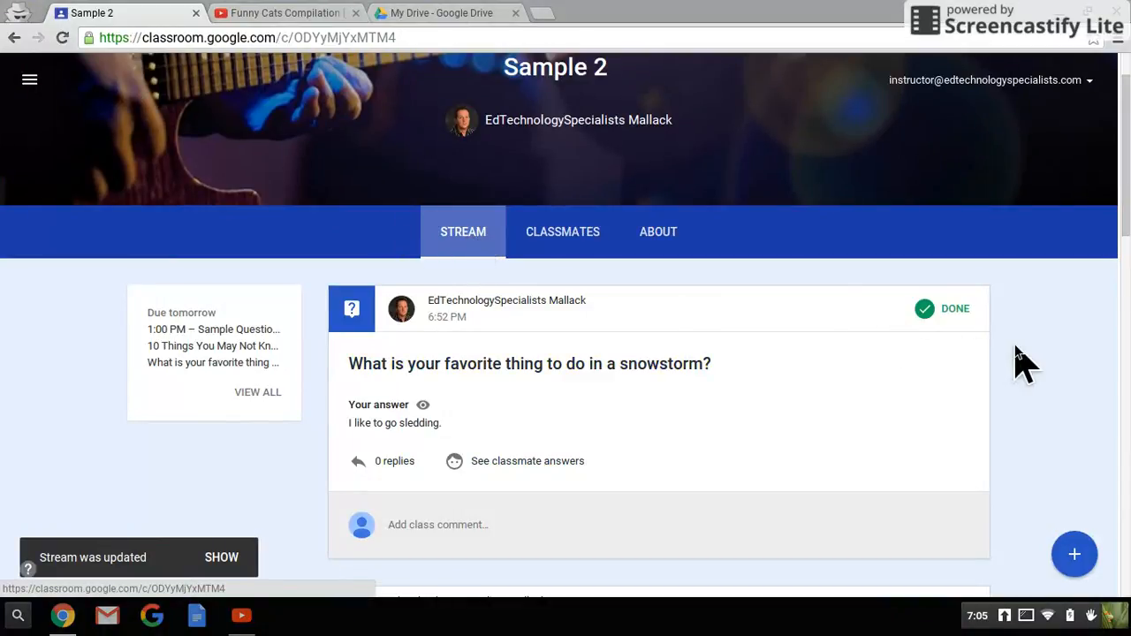
# Load the updated posts in the class stream and open the returned Sample Questions assignment.
pyautogui.scroll(-15, 1020, 363)
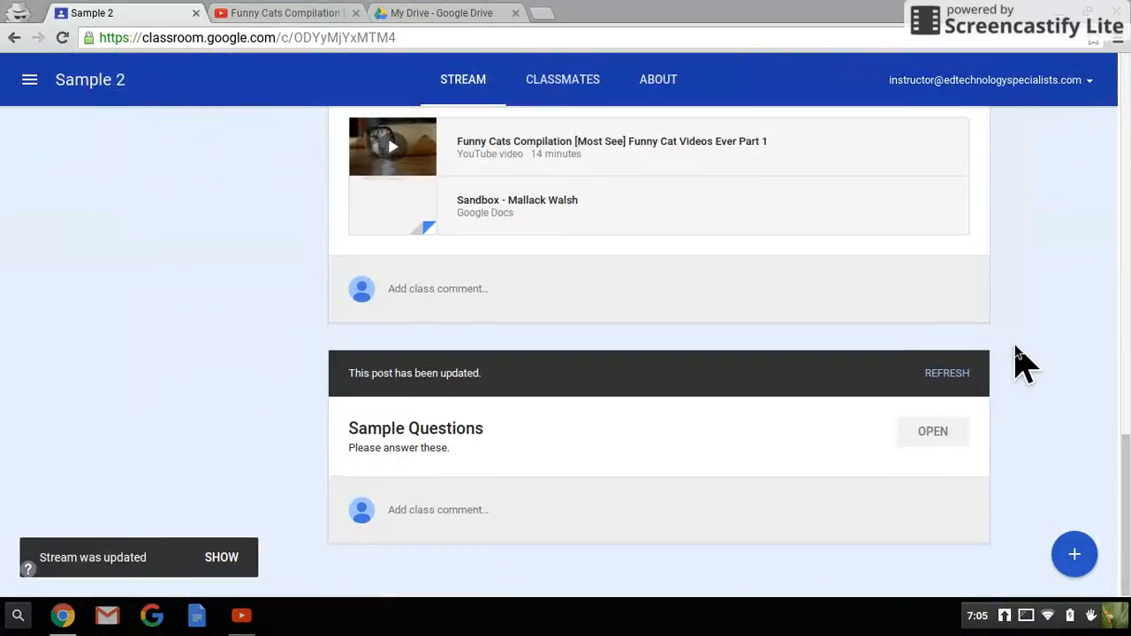
pyautogui.click(218, 562)
pyautogui.scroll(-10, 1041, 275)
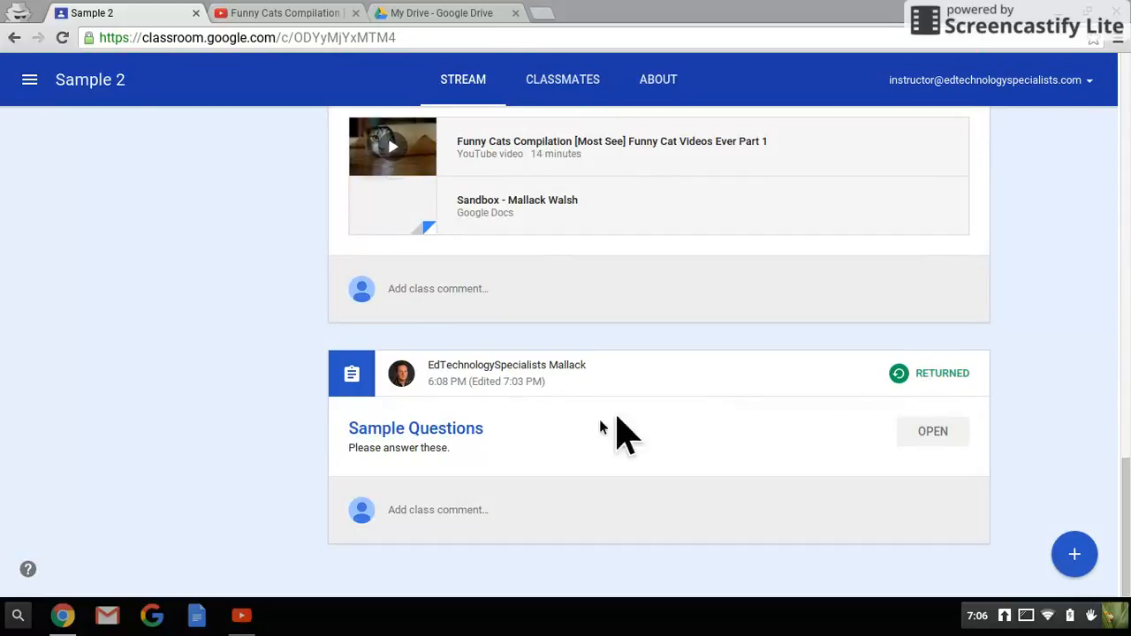
pyautogui.click(464, 430)
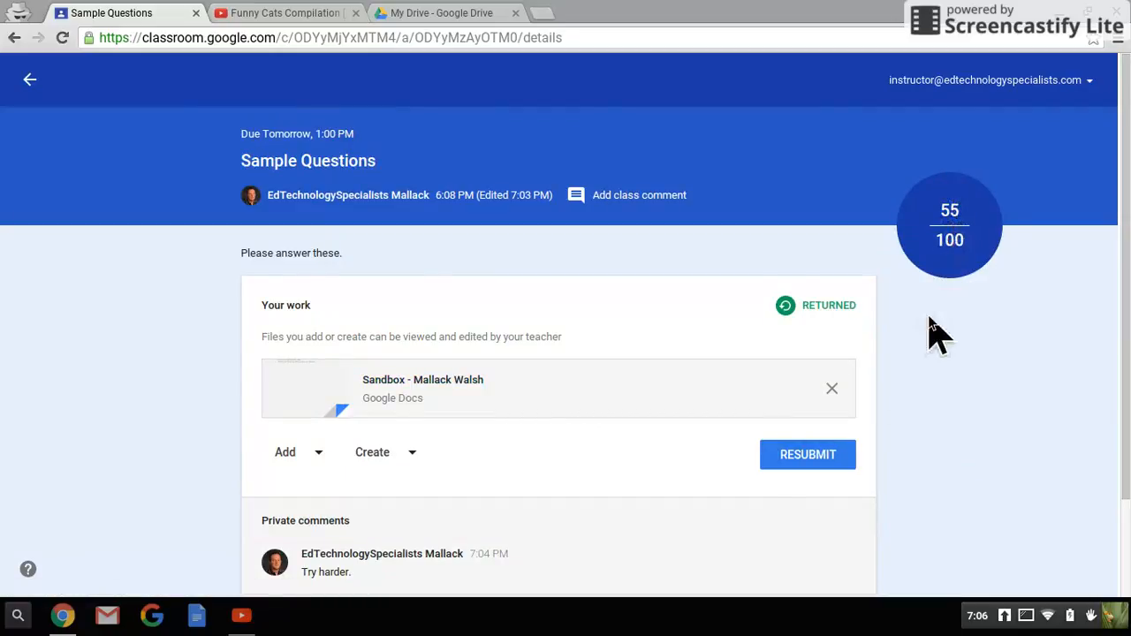
# Open the attached Sandbox document and add "Ok, I tried harder. Now give me an “A”!" below the numbered answers.
pyautogui.scroll(-2, 937, 331)
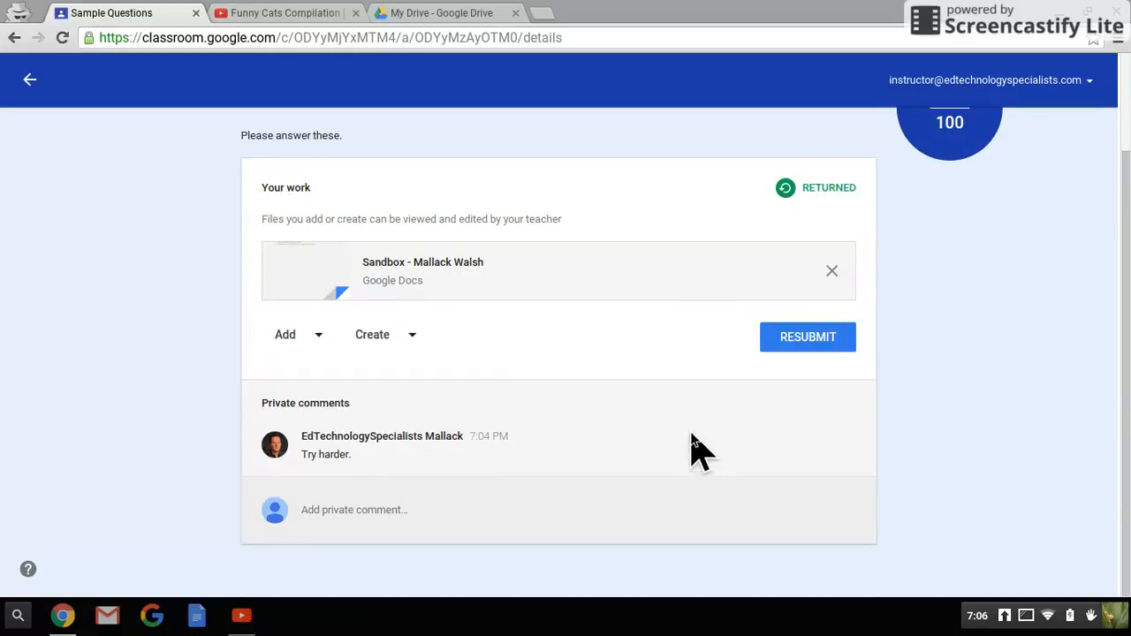
pyautogui.scroll(1, 692, 449)
pyautogui.click(442, 334)
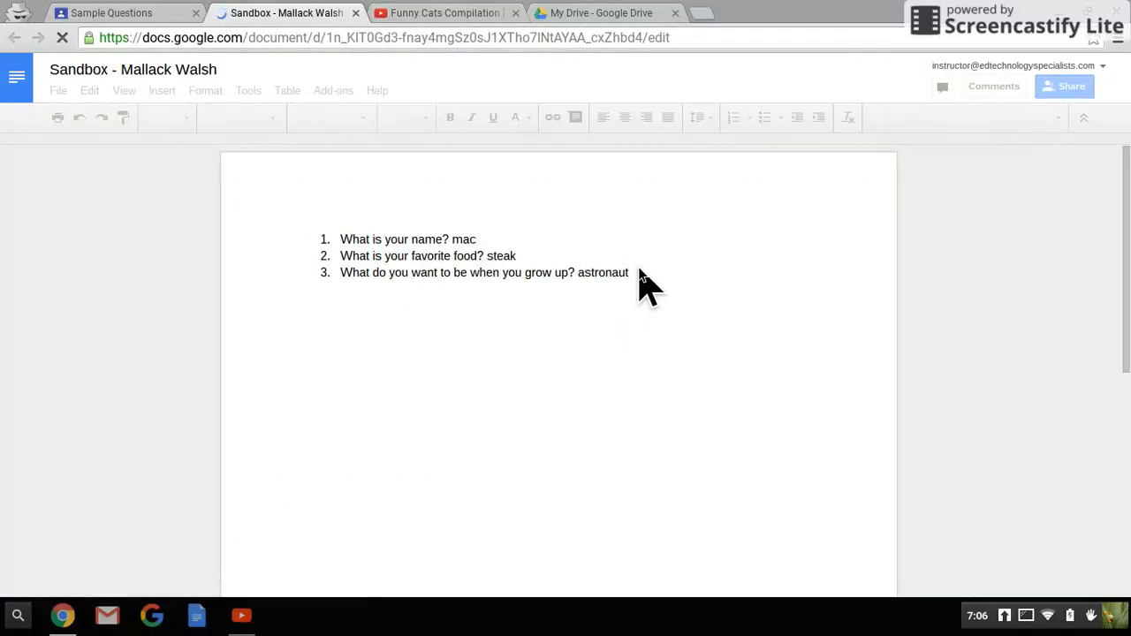
pyautogui.click(638, 276)
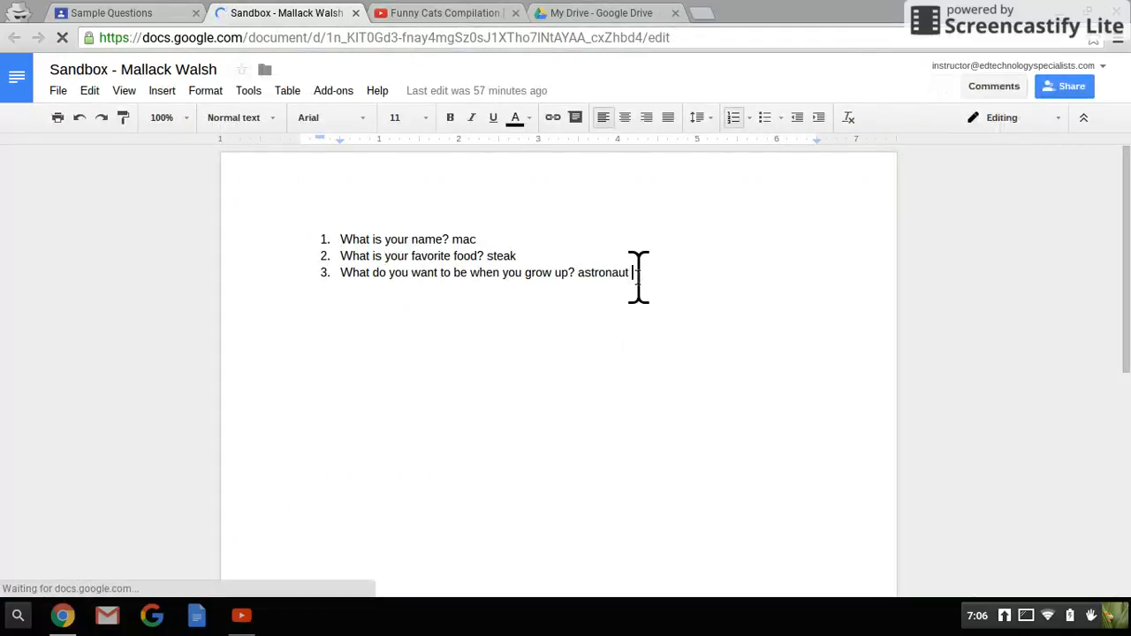
pyautogui.press('Return')
pyautogui.press('Return')
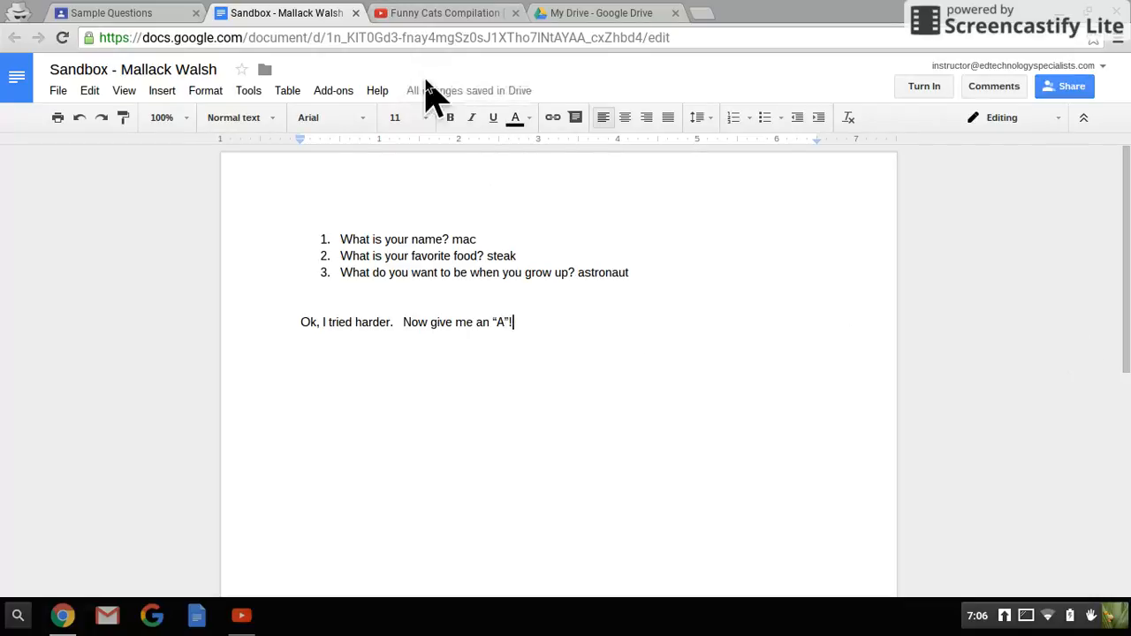
# Close the edited document and resubmit it for Sample Questions, confirming the turn-in.
pyautogui.click(356, 12)
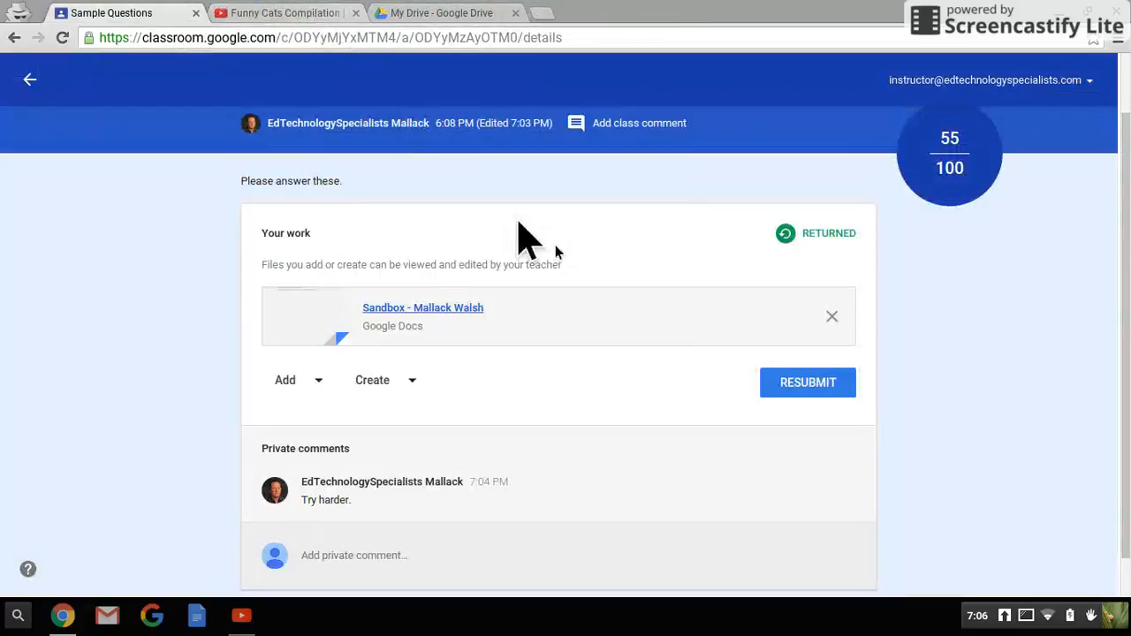
pyautogui.click(798, 383)
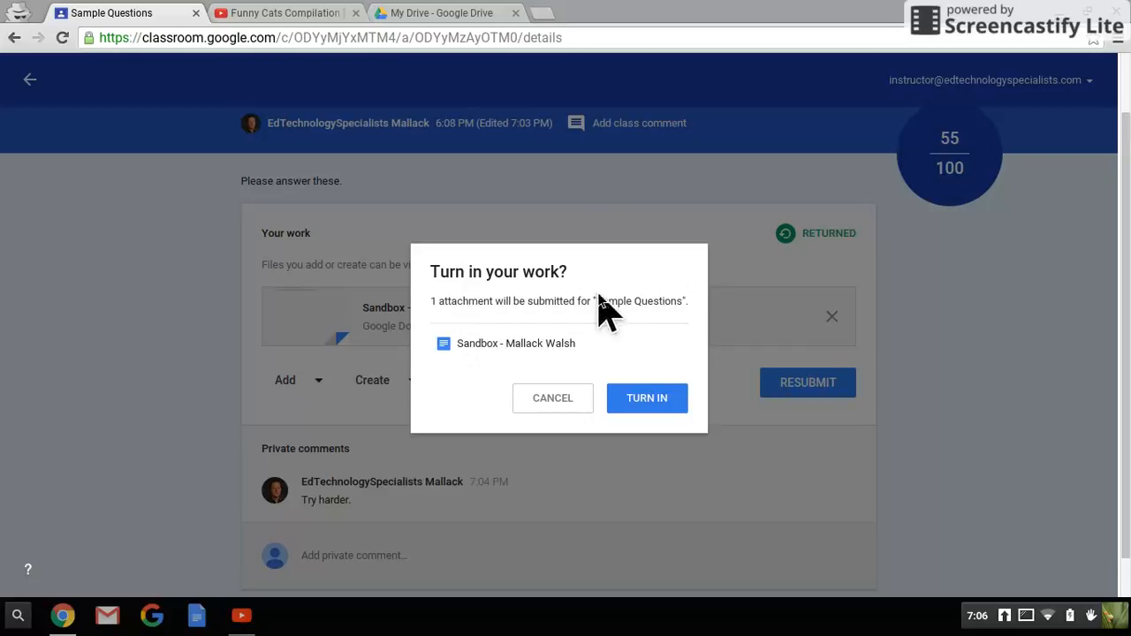
pyautogui.click(627, 409)
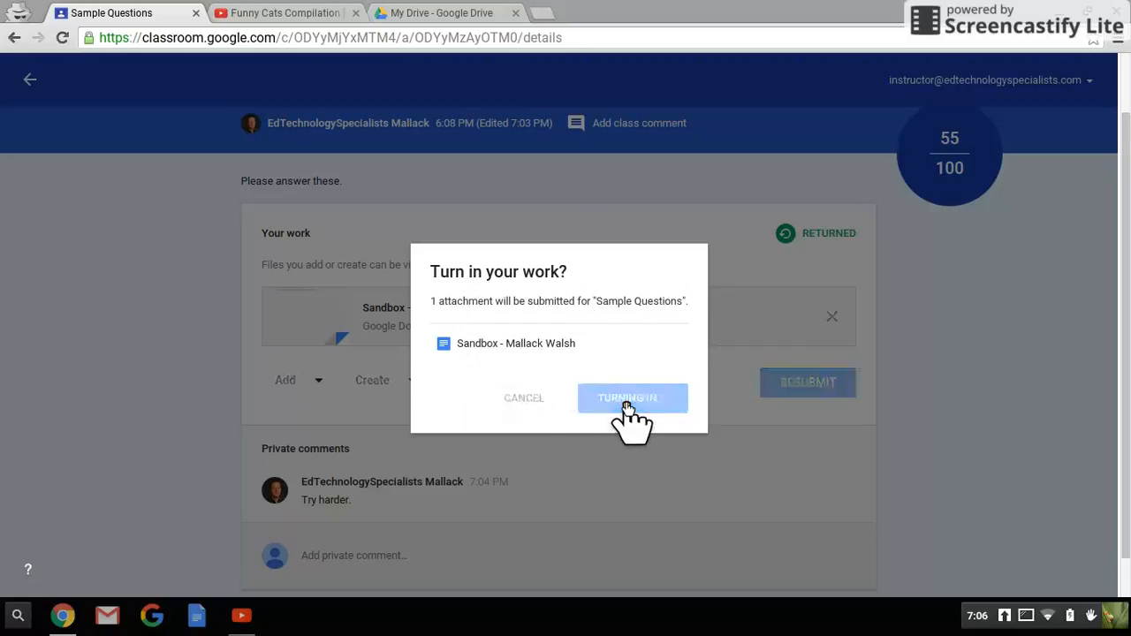